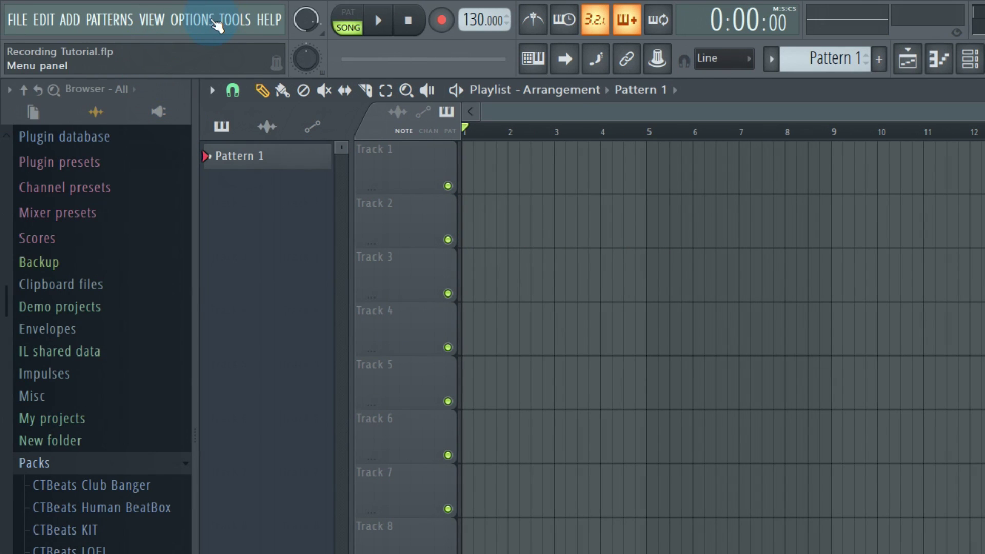
# Open the audio settings and choose FL Studio ASIO as the input/output device
pyautogui.click(56, 20)
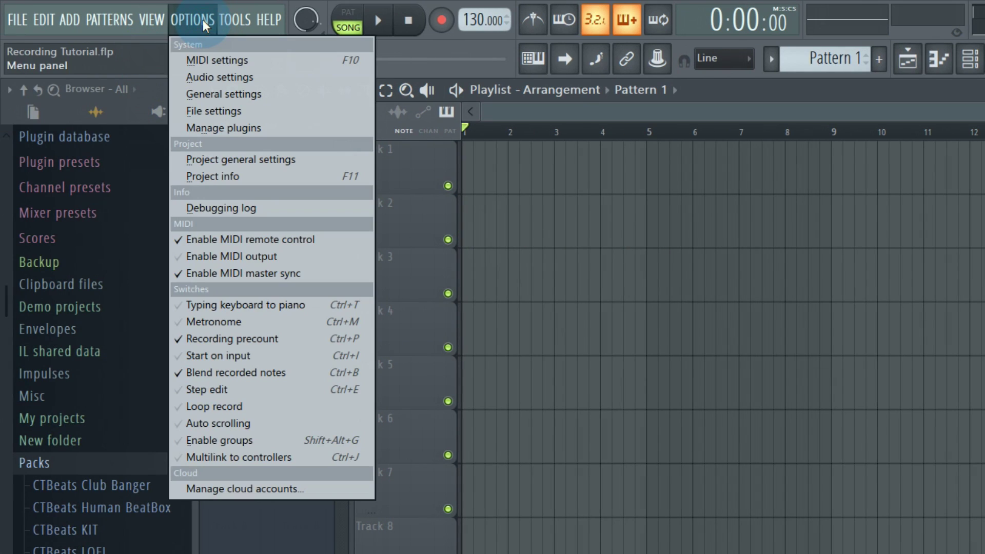
pyautogui.click(226, 77)
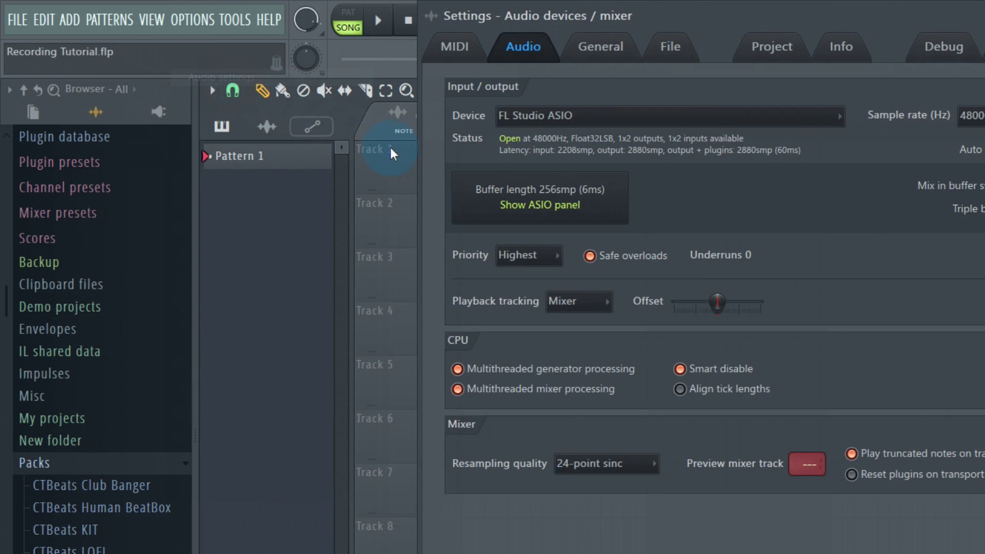
pyautogui.click(551, 119)
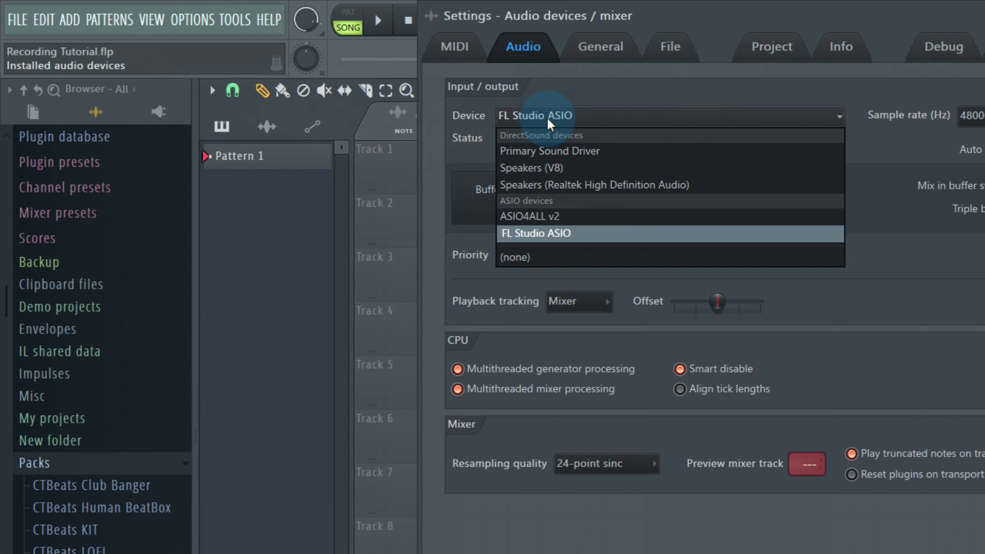
pyautogui.click(541, 232)
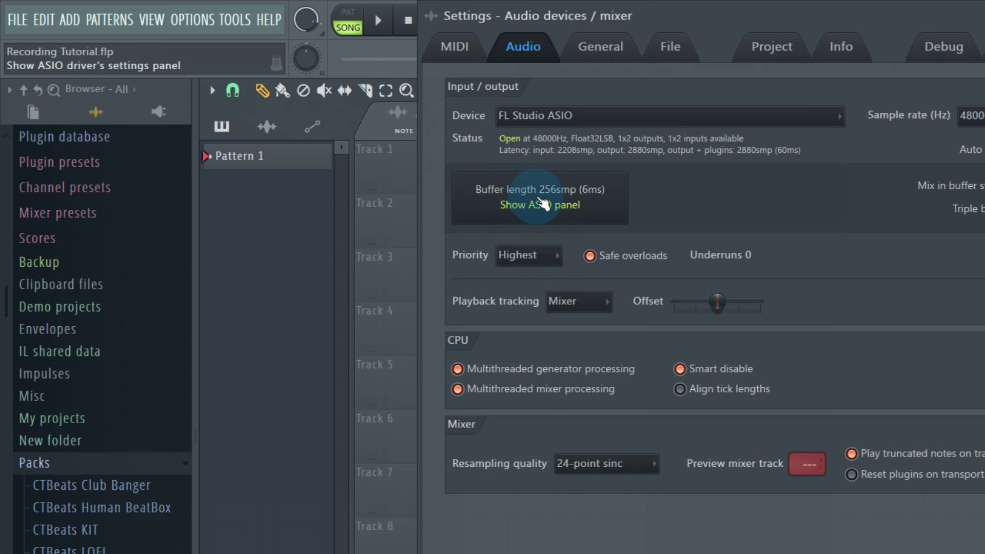
# In the ASIO driver panel, set the input to Line (USB AUDIO CODEC) and the output to Speakers (V8), then close it
pyautogui.click(536, 197)
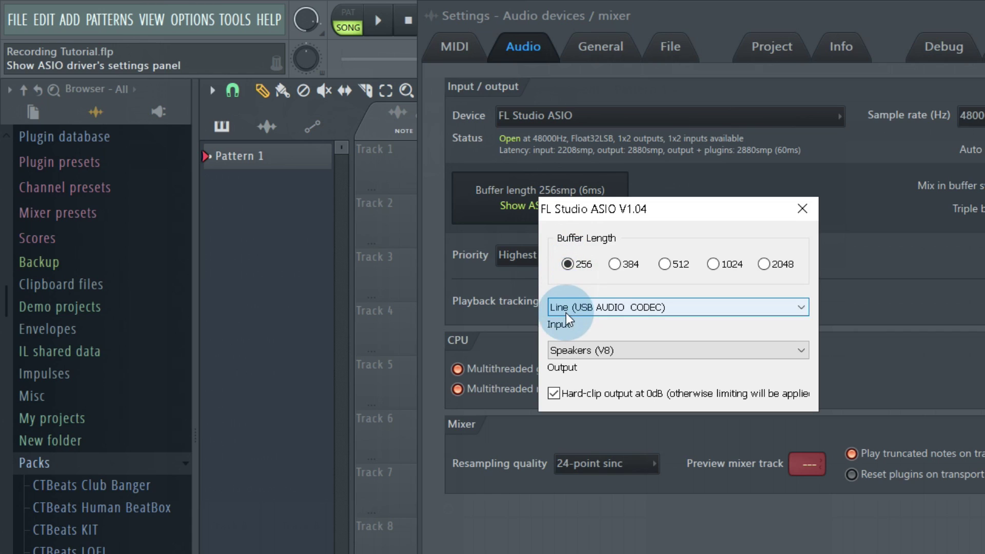
pyautogui.click(581, 308)
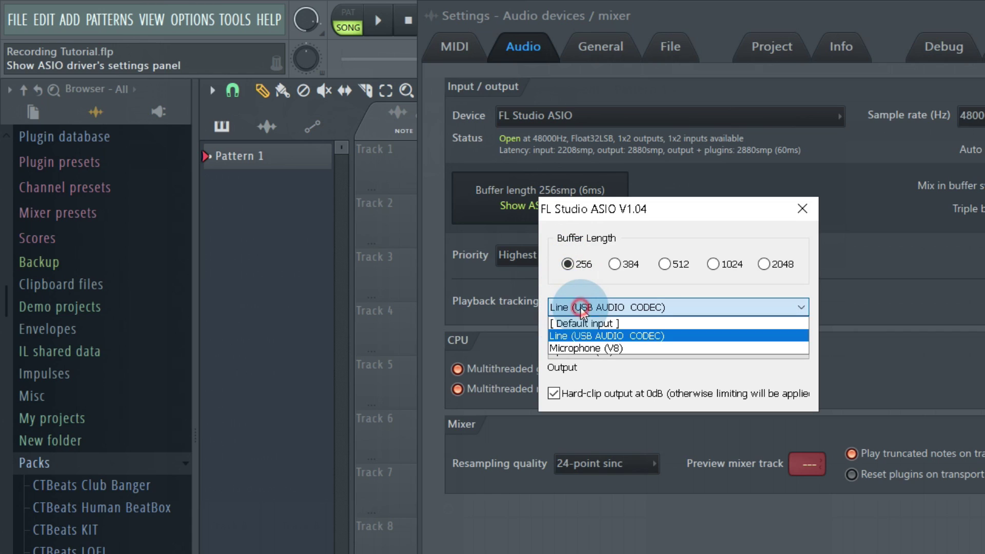
pyautogui.click(604, 334)
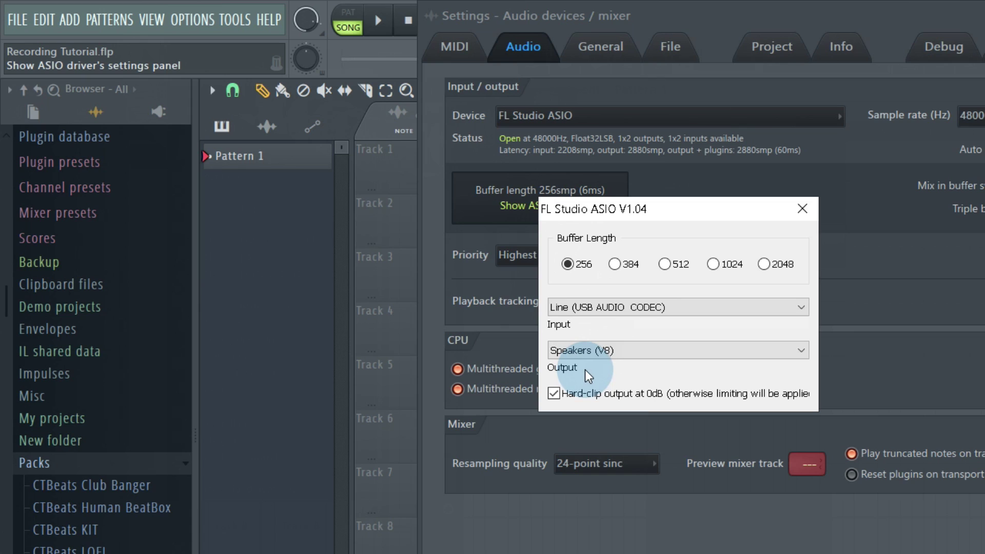
pyautogui.click(592, 350)
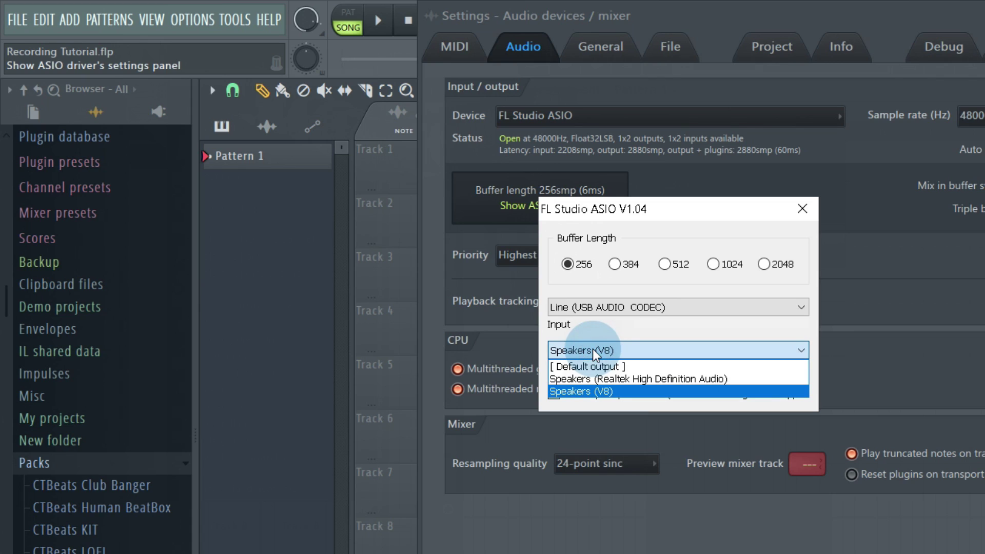
pyautogui.click(599, 391)
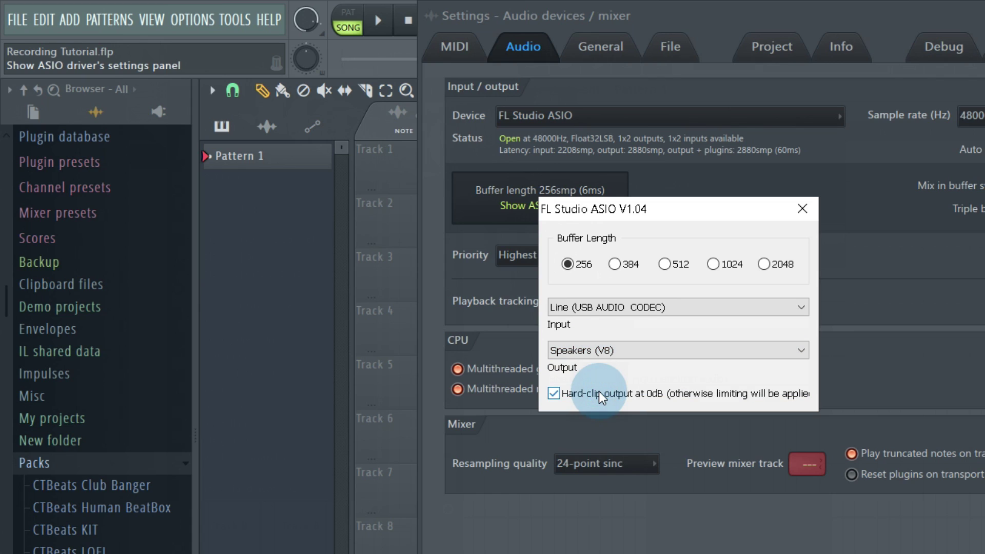
pyautogui.click(586, 351)
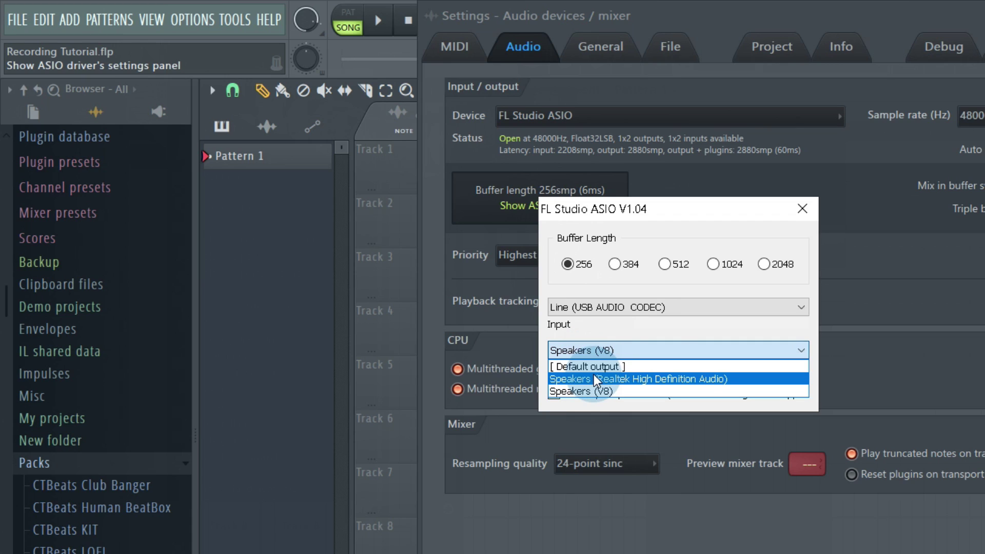
pyautogui.click(800, 209)
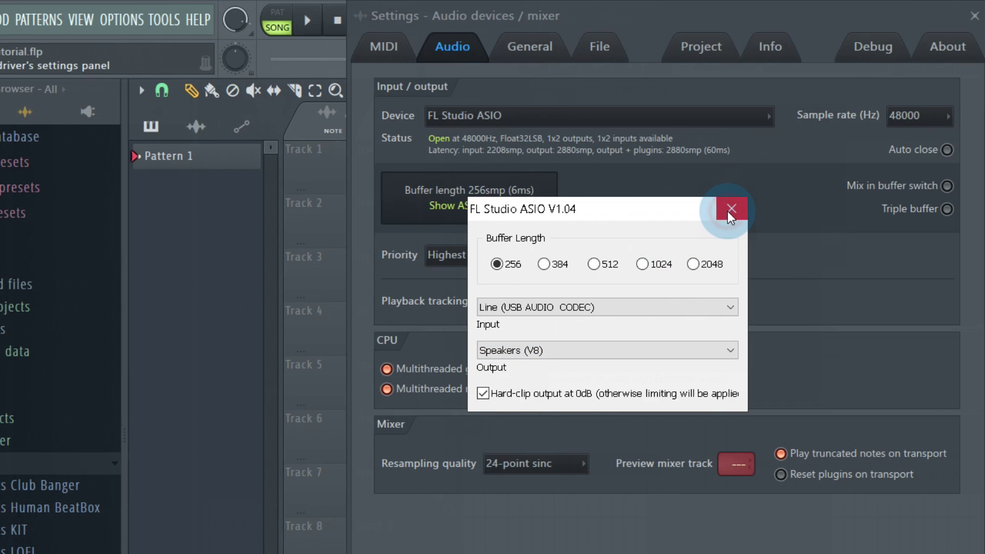
pyautogui.click(800, 209)
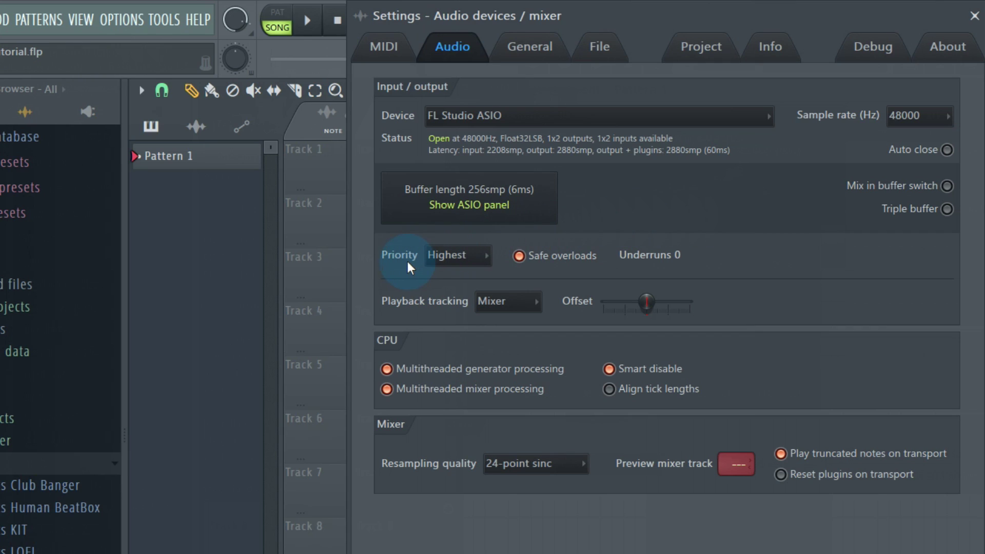
# Set the audio priority to Highest and playback tracking to Mixer, look over the resampling quality choices, and leave the settings
pyautogui.click(481, 259)
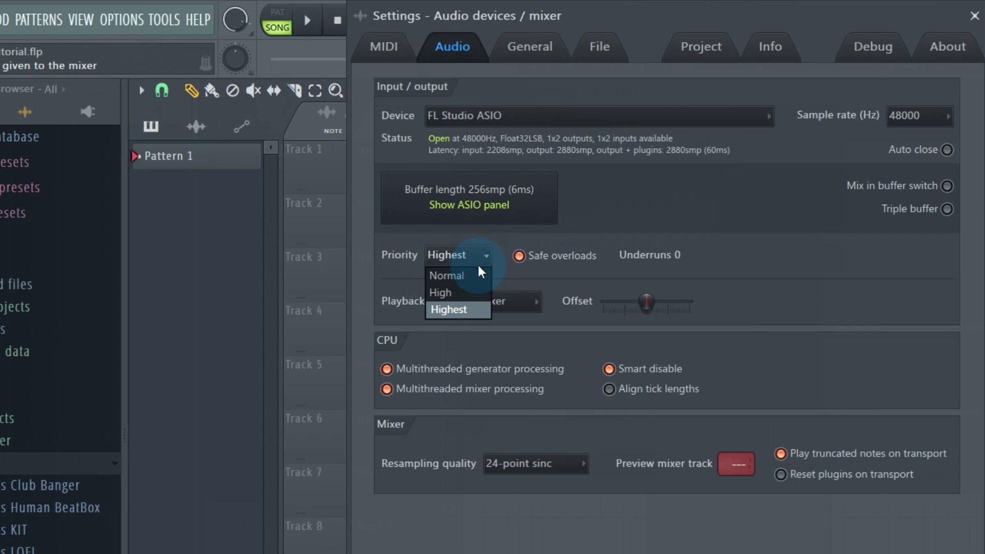
pyautogui.click(464, 310)
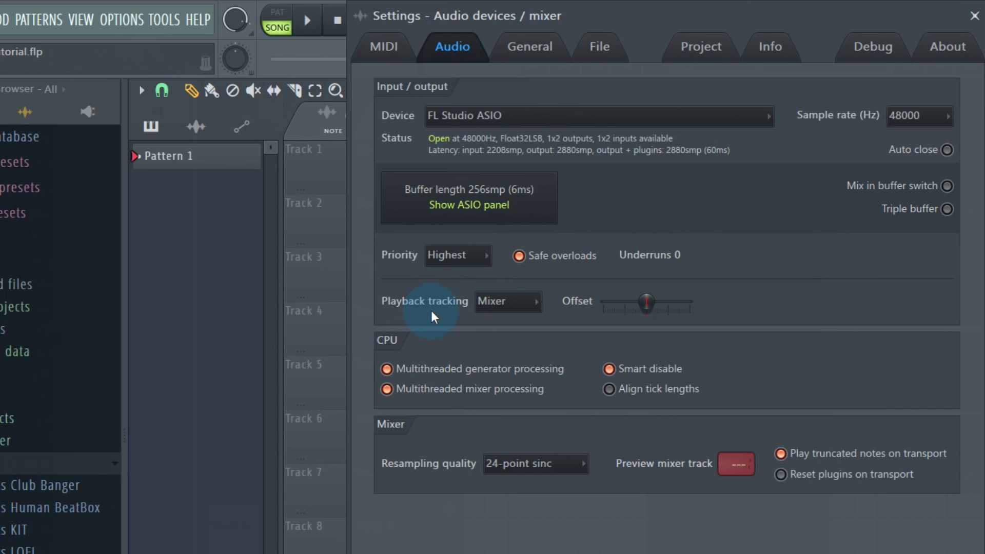
pyautogui.click(509, 303)
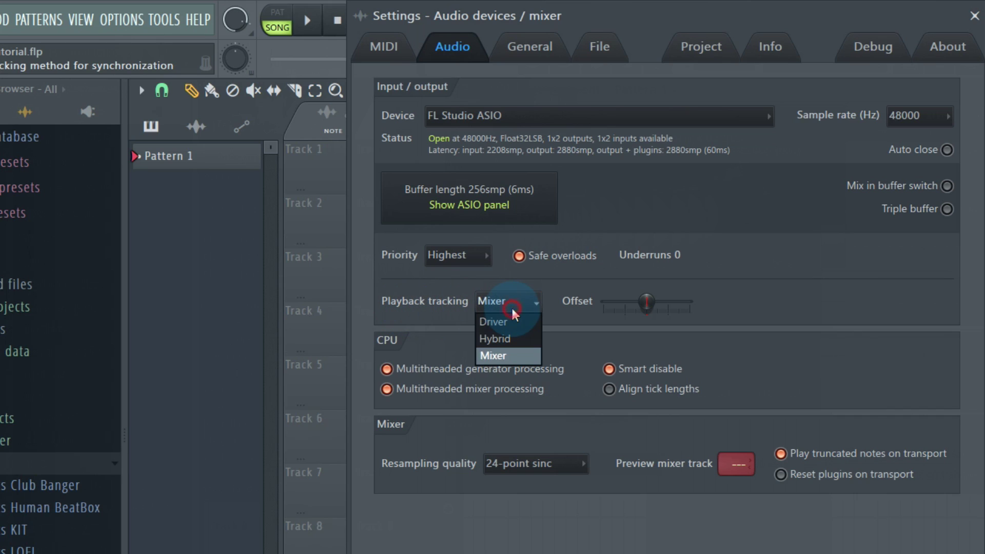
pyautogui.click(507, 355)
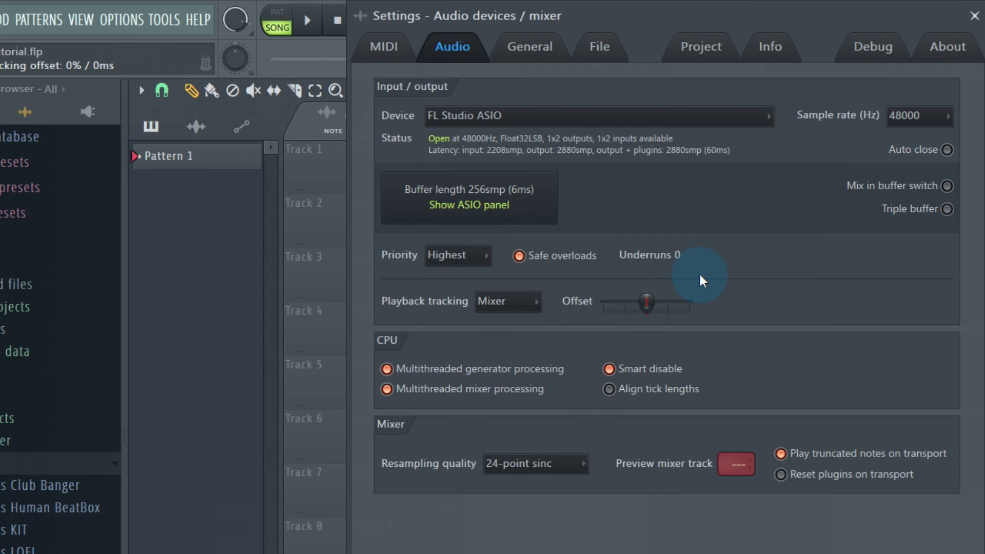
pyautogui.moveTo(652, 307); pyautogui.dragTo(635, 301)
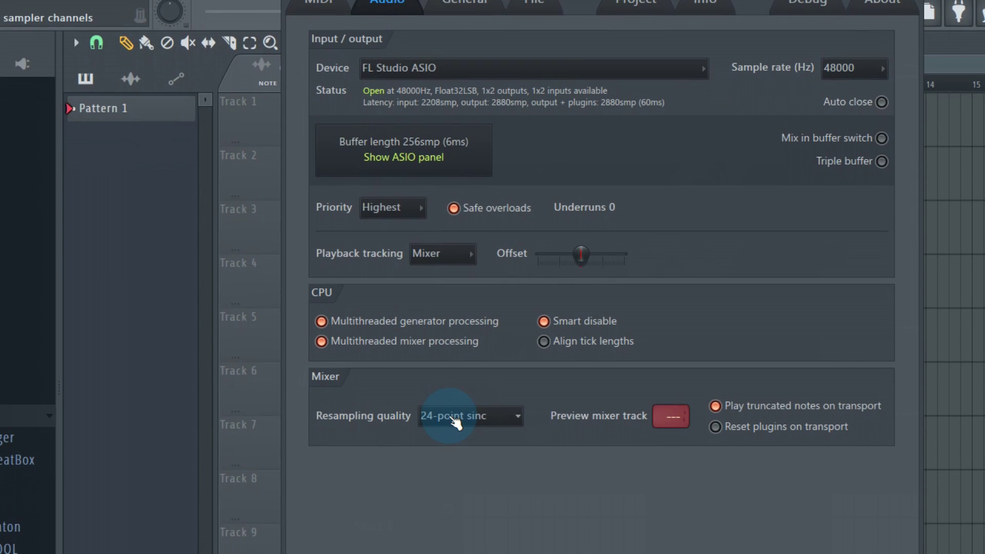
pyautogui.click(464, 416)
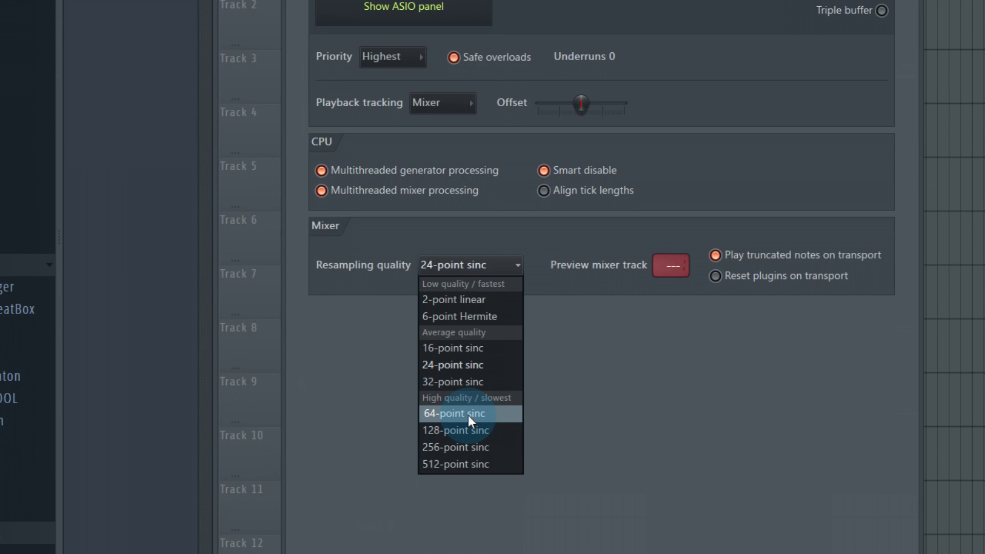
pyautogui.click(554, 370)
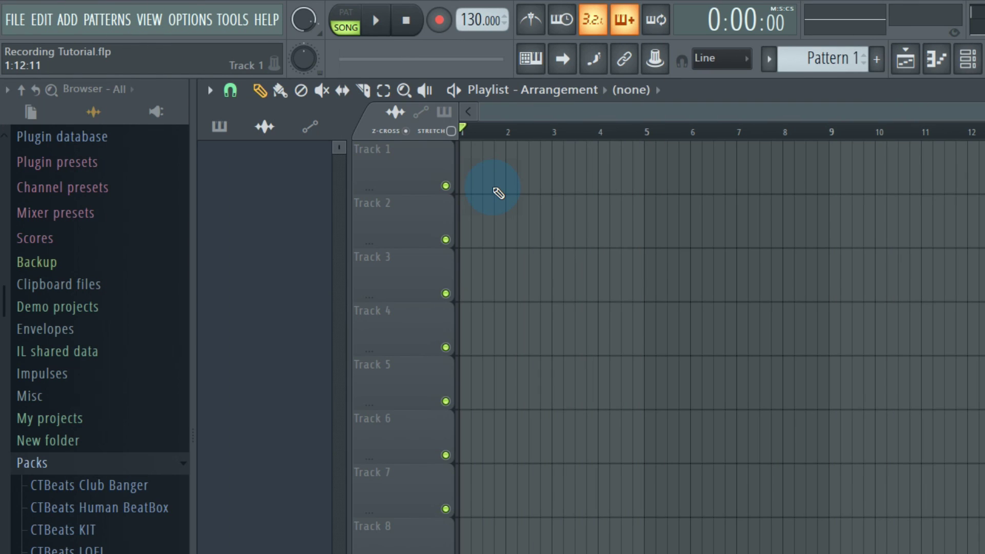
# Import the Sa Paglipas (CTBeats) audio file from the Live folder into the playlist and place it at the start of Track 1
pyautogui.moveTo(462, 543)
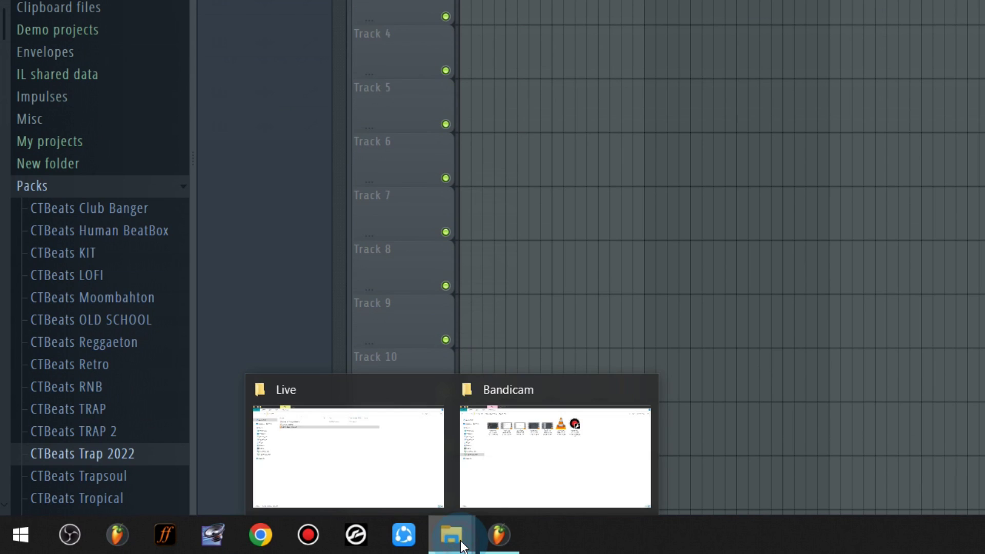
pyautogui.click(396, 472)
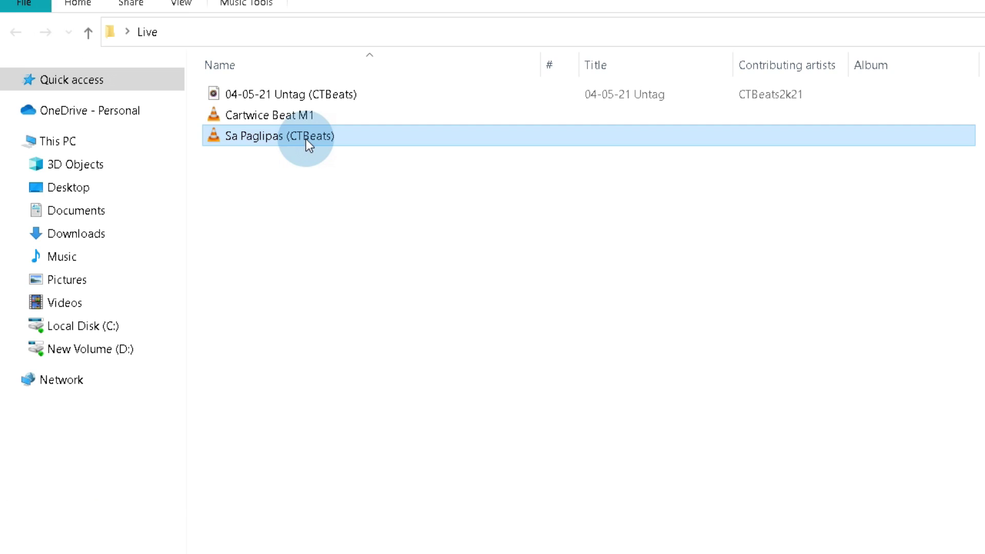
pyautogui.moveTo(304, 140); pyautogui.dragTo(554, 18)
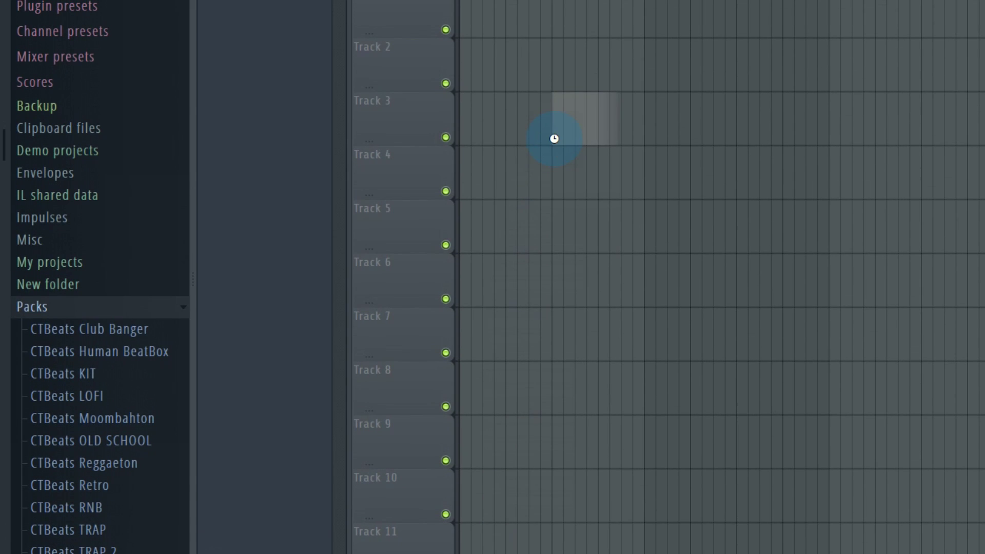
pyautogui.moveTo(554, 138); pyautogui.dragTo(554, 137)
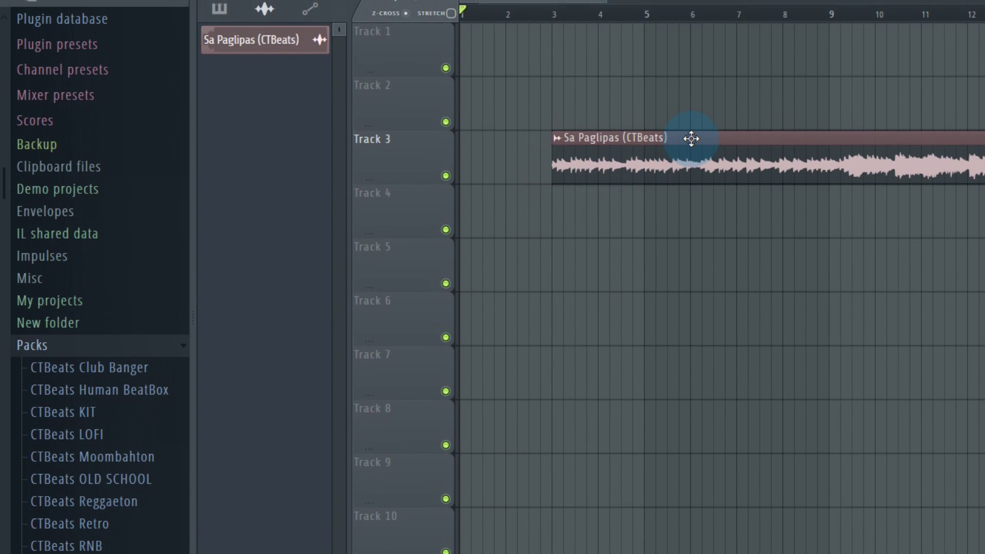
pyautogui.moveTo(698, 149); pyautogui.dragTo(387, 0)
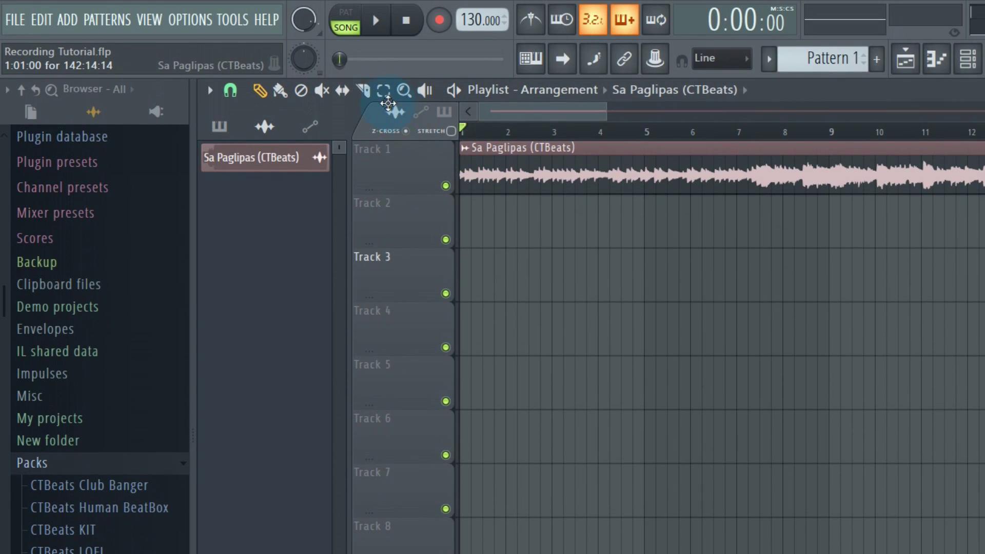
pyautogui.moveTo(388, 104); pyautogui.dragTo(366, 92)
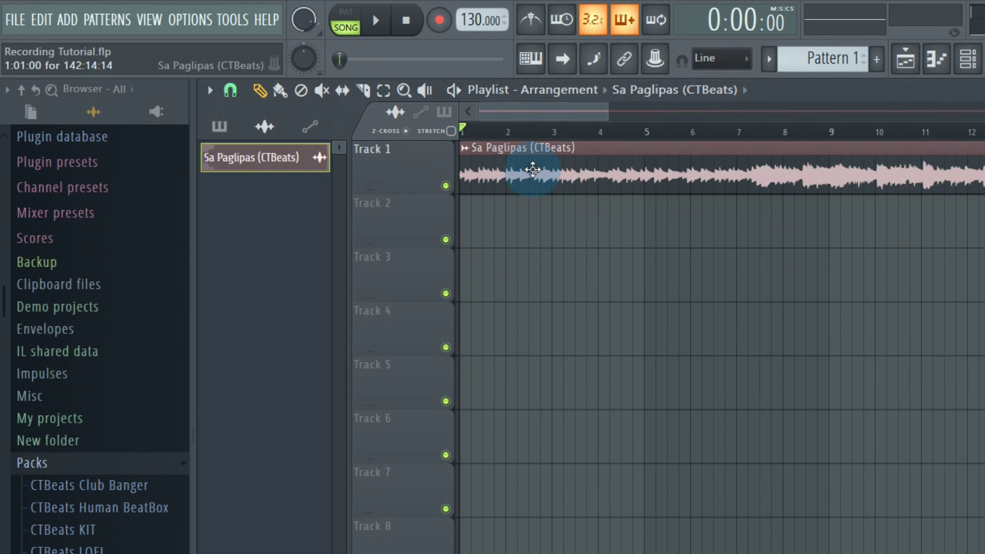
# Detect the Sa Paglipas (CTBeats) clip's tempo in the 75 to 150 range and apply the detected 81 BPM to the project
pyautogui.doubleClick(532, 169)
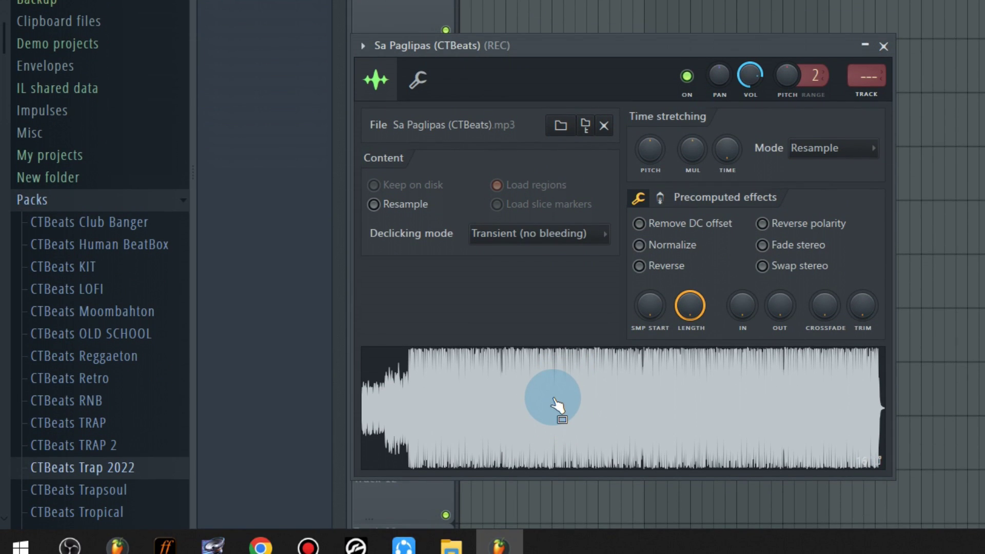
pyautogui.rightClick(553, 398)
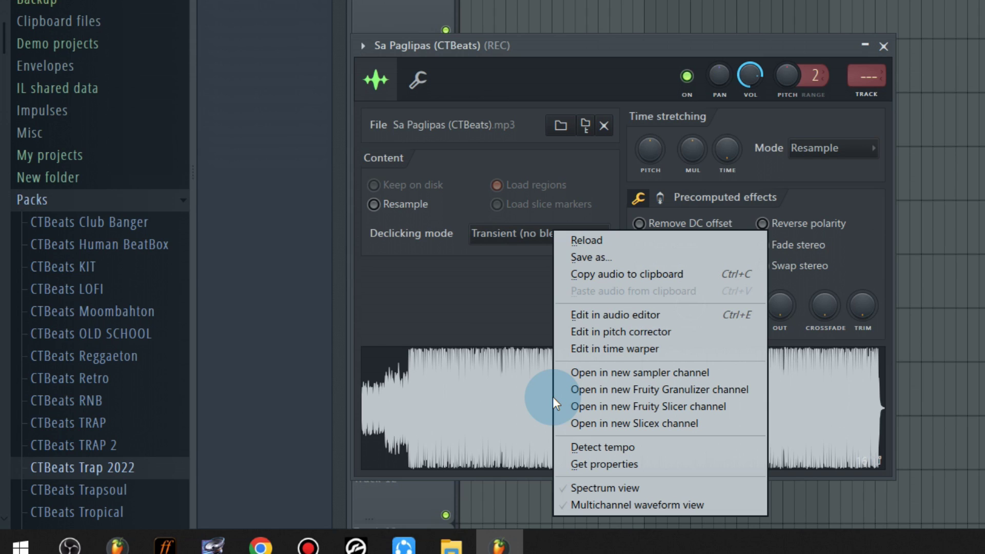
pyautogui.click(602, 445)
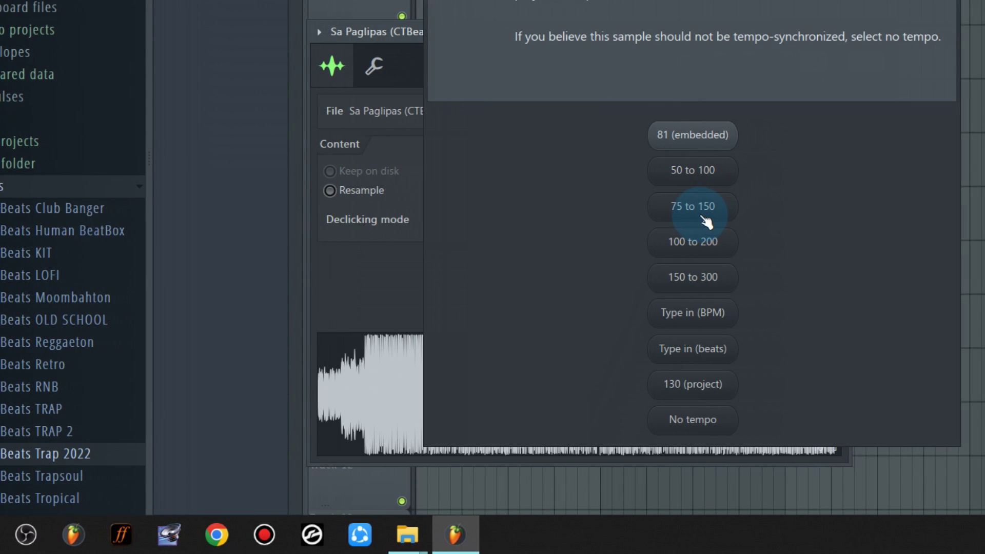
pyautogui.click(703, 218)
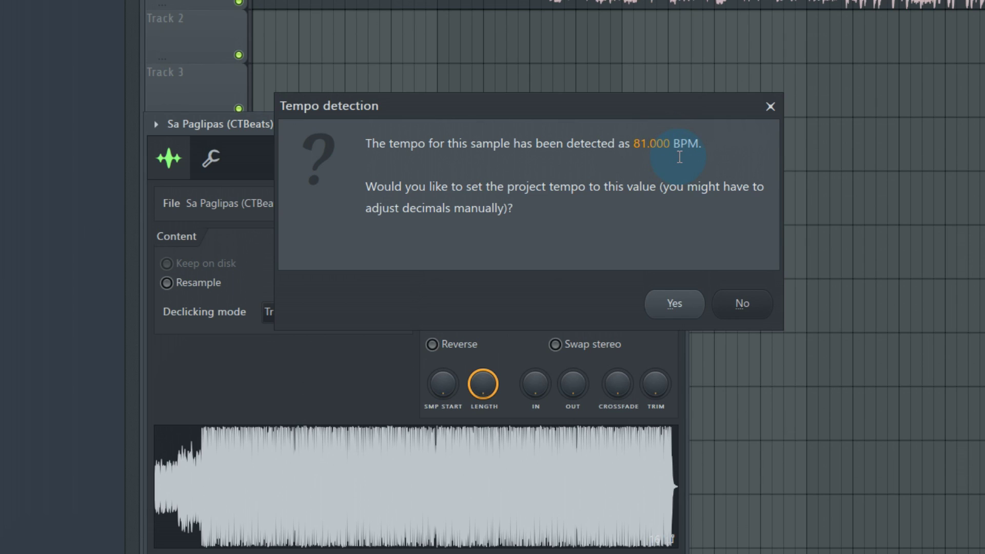
pyautogui.click(675, 303)
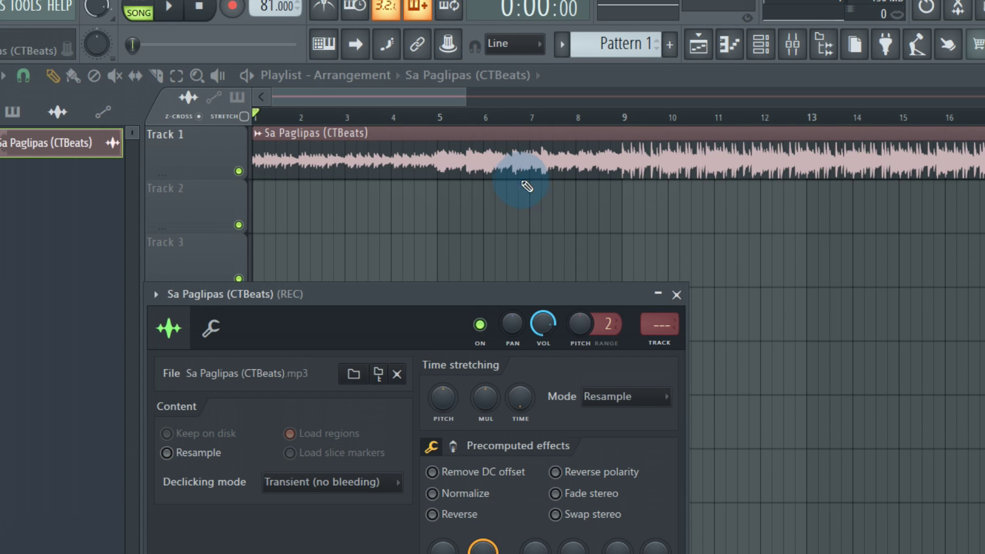
pyautogui.click(676, 295)
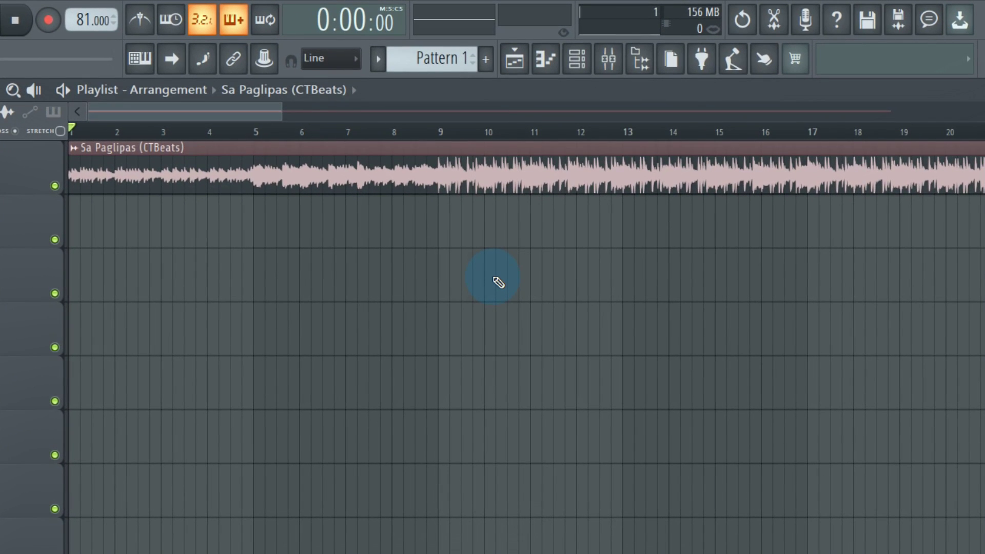
# Set the audio input of mixer track Insert 1 to the mono input In 1
pyautogui.click(608, 59)
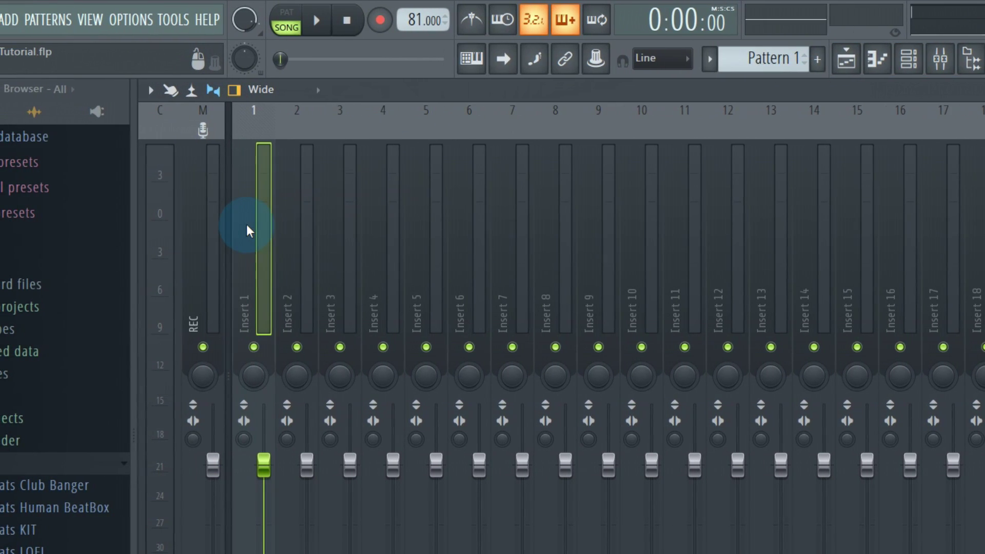
pyautogui.click(260, 214)
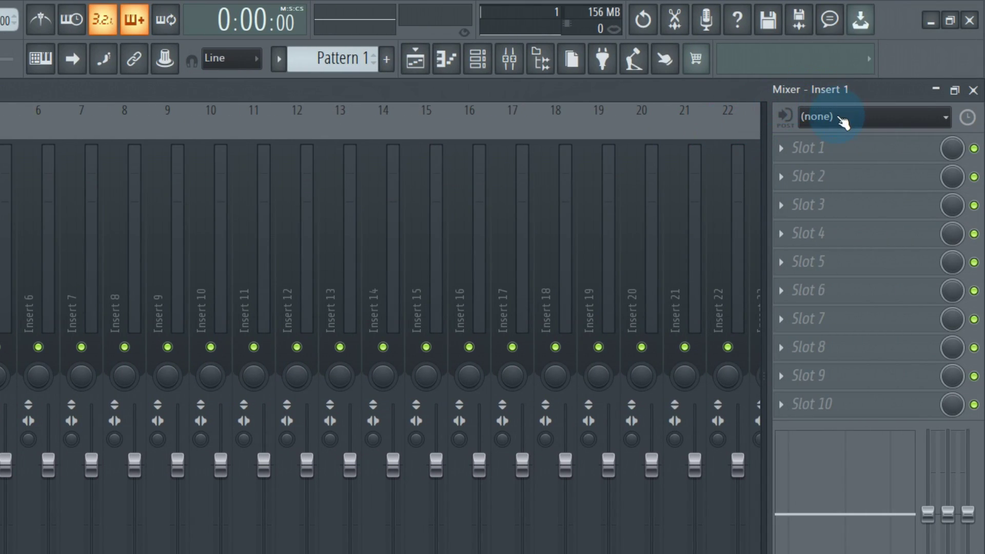
pyautogui.click(835, 120)
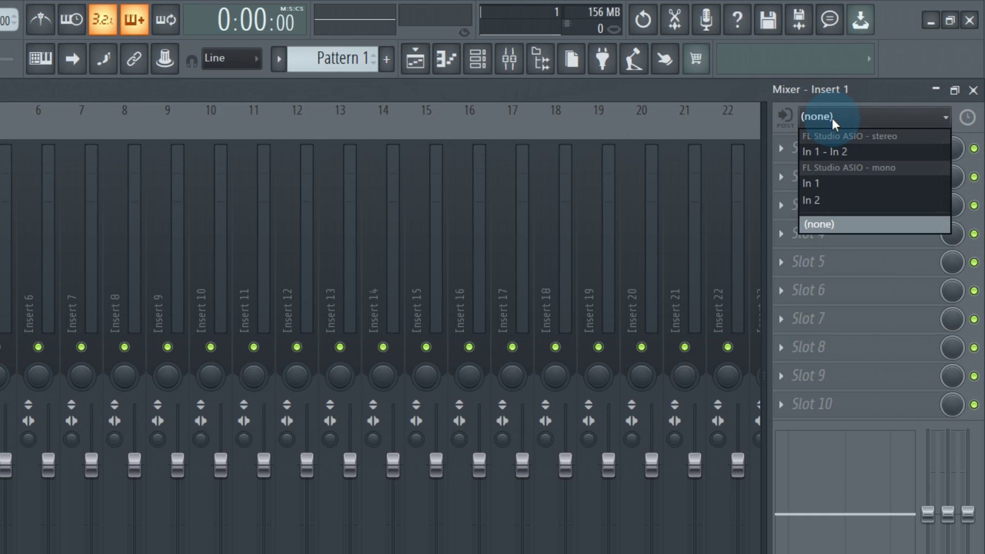
pyautogui.click(817, 184)
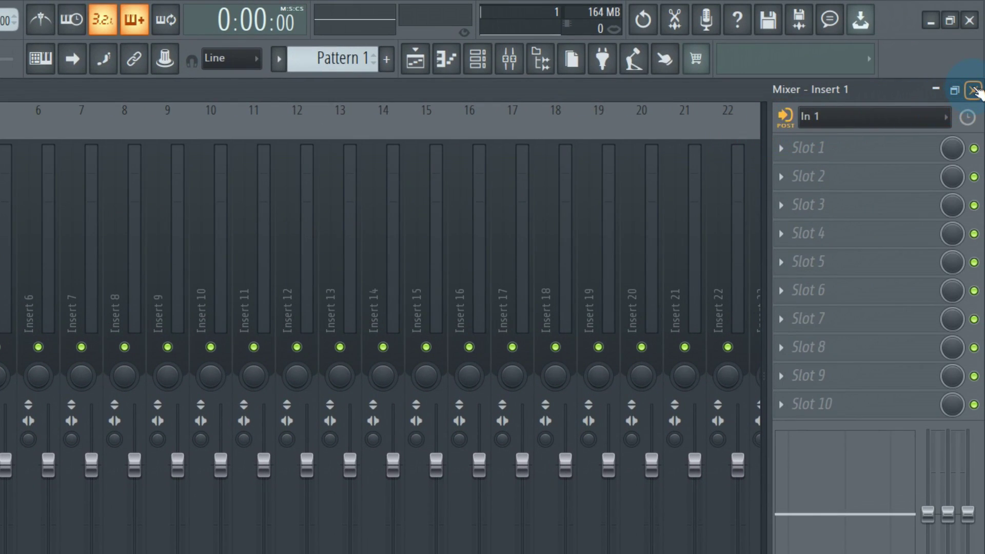
# Leave the mixer, play the beat from the start, and set the playhead just before bar 9 at about 0:22
pyautogui.click(972, 90)
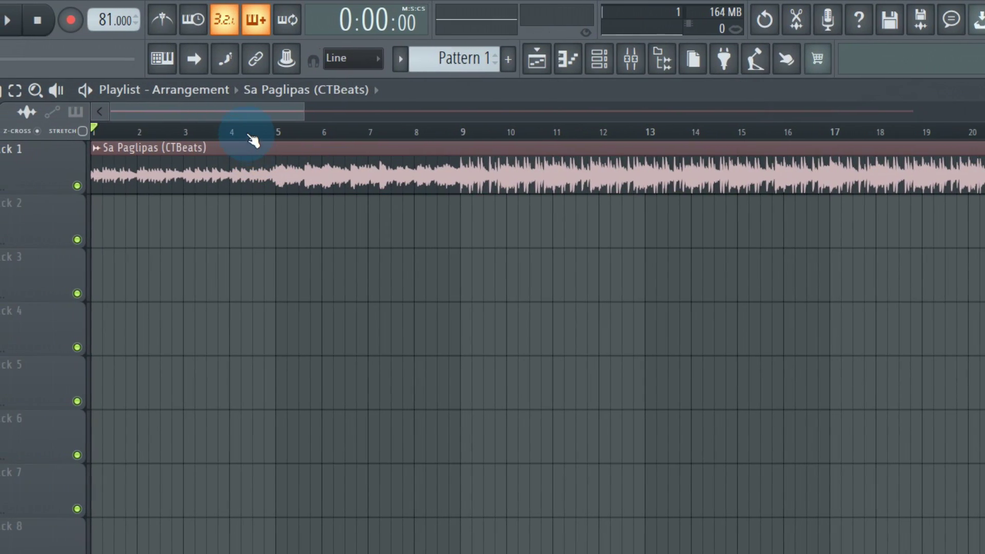
pyautogui.press('space')
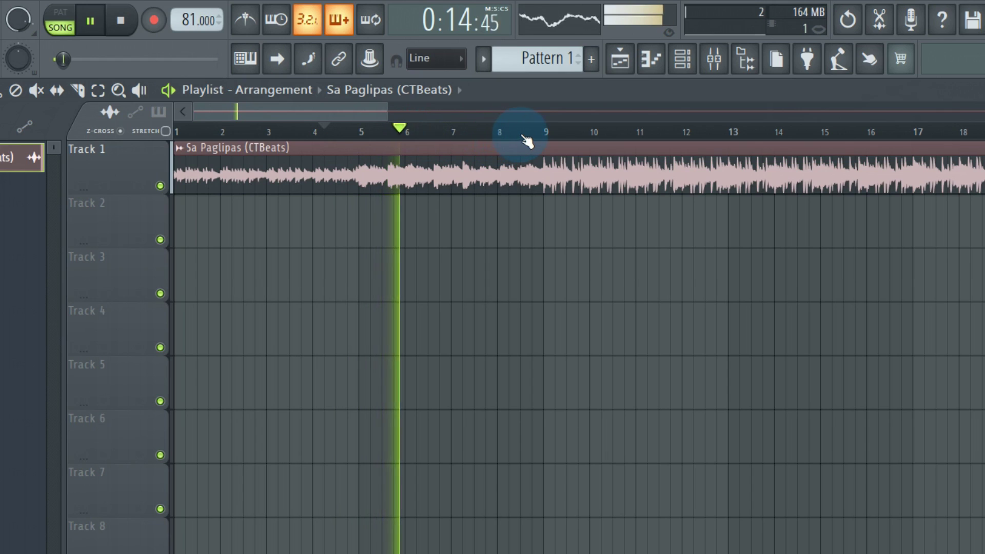
pyautogui.click(521, 138)
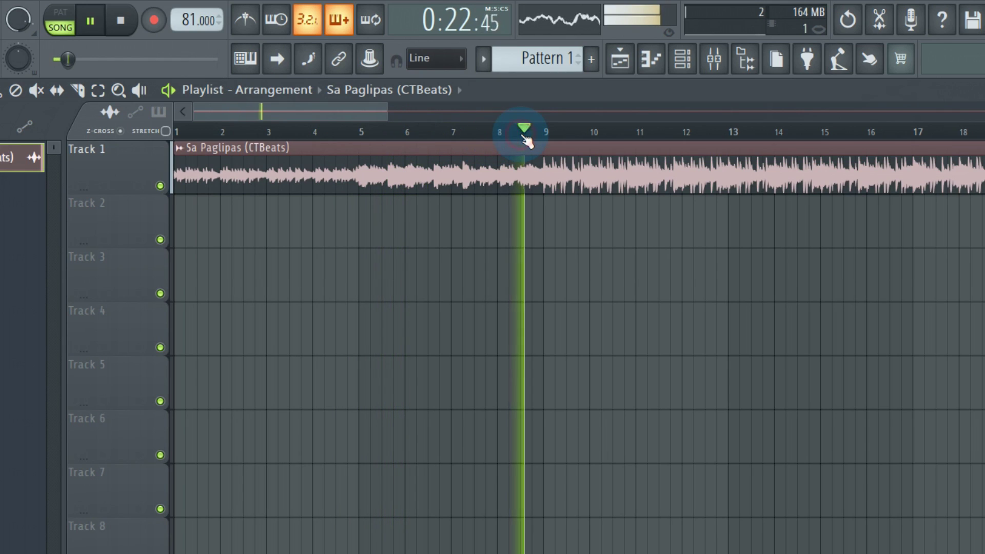
pyautogui.press('space')
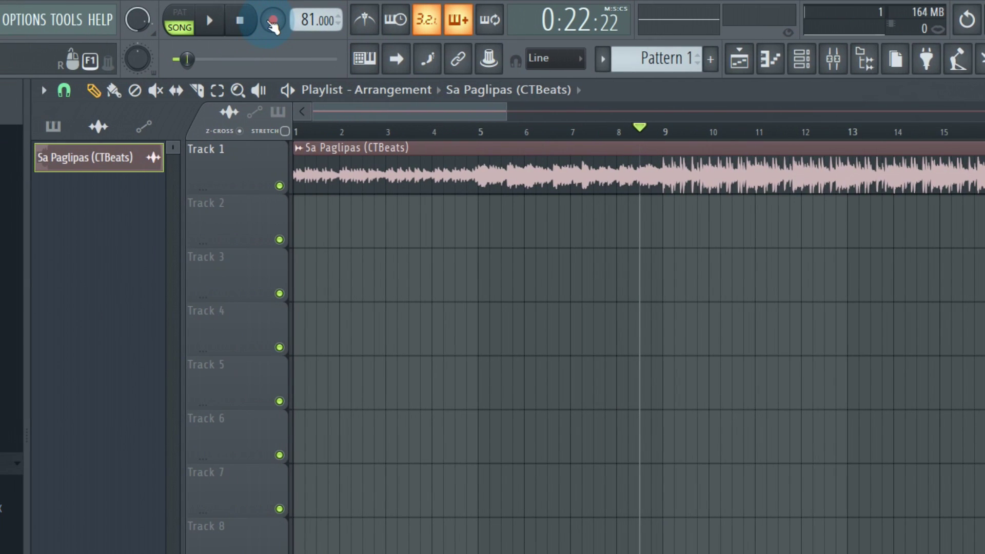
# Record a short test take from just before bar 9 into the playlist as an audio clip
pyautogui.click(274, 23)
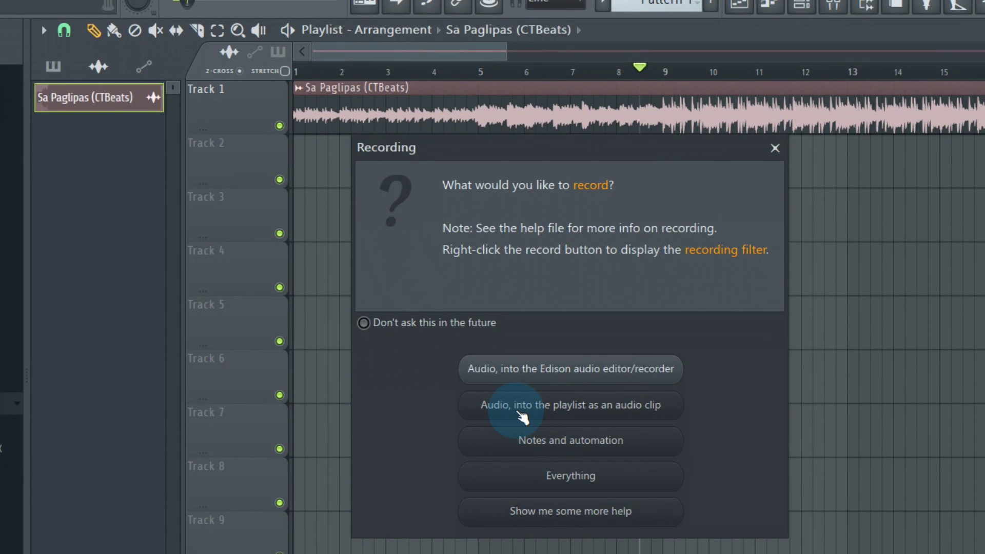
pyautogui.click(522, 417)
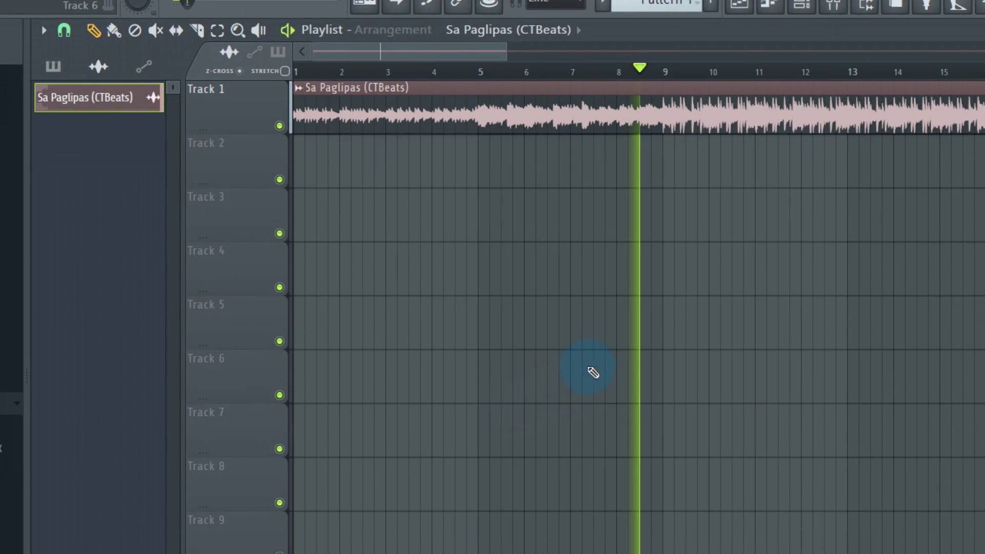
pyautogui.press('space')
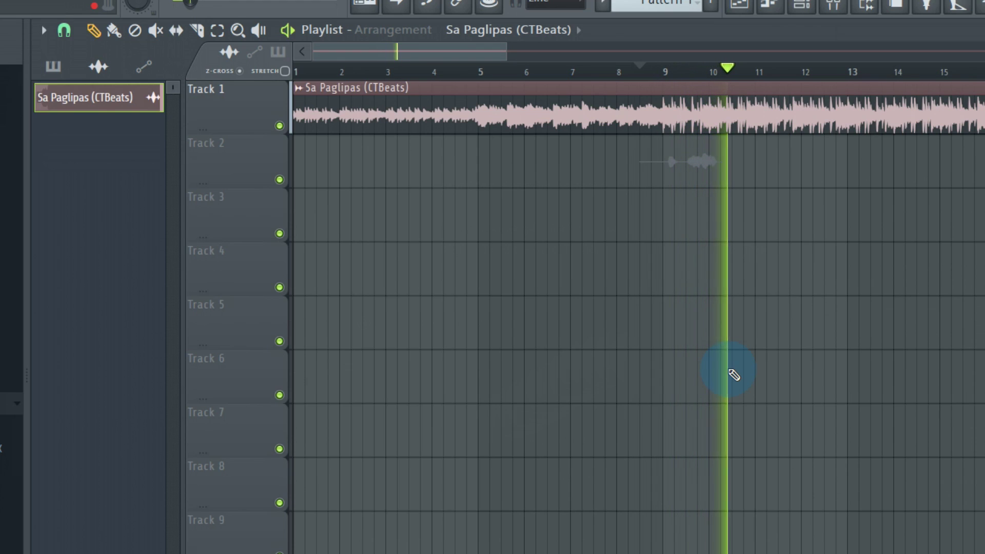
pyautogui.press('space')
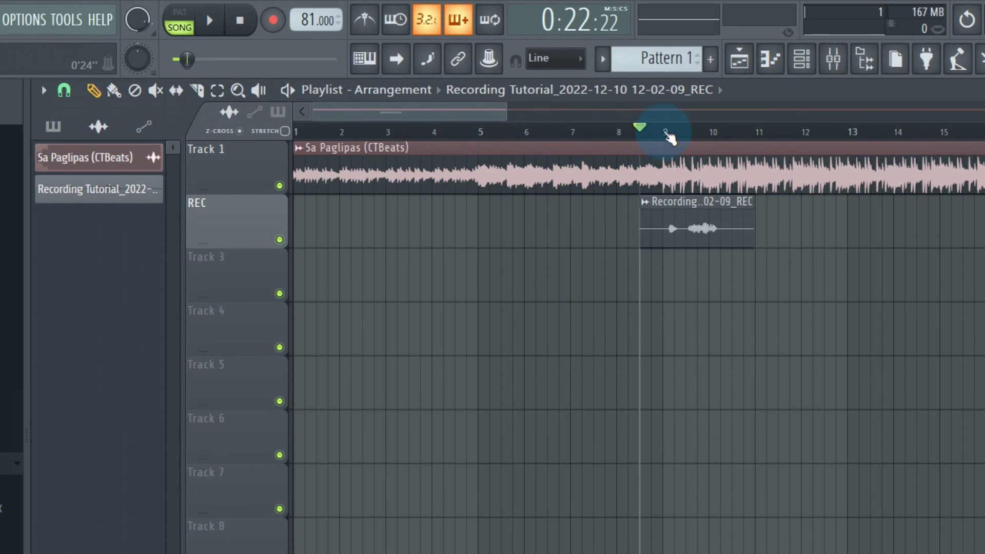
# Play back the test recording together with the beat from bar 9
pyautogui.click(662, 71)
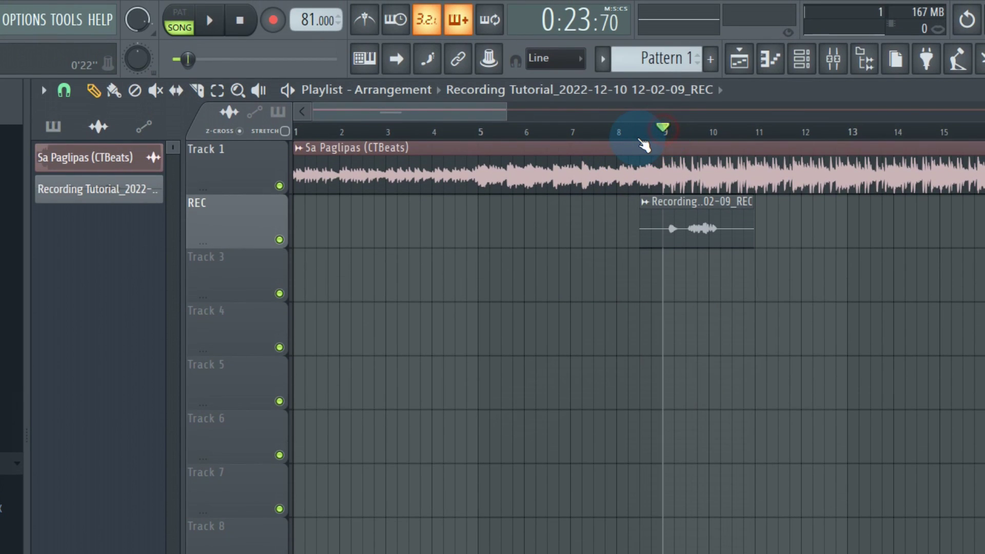
pyautogui.press('space')
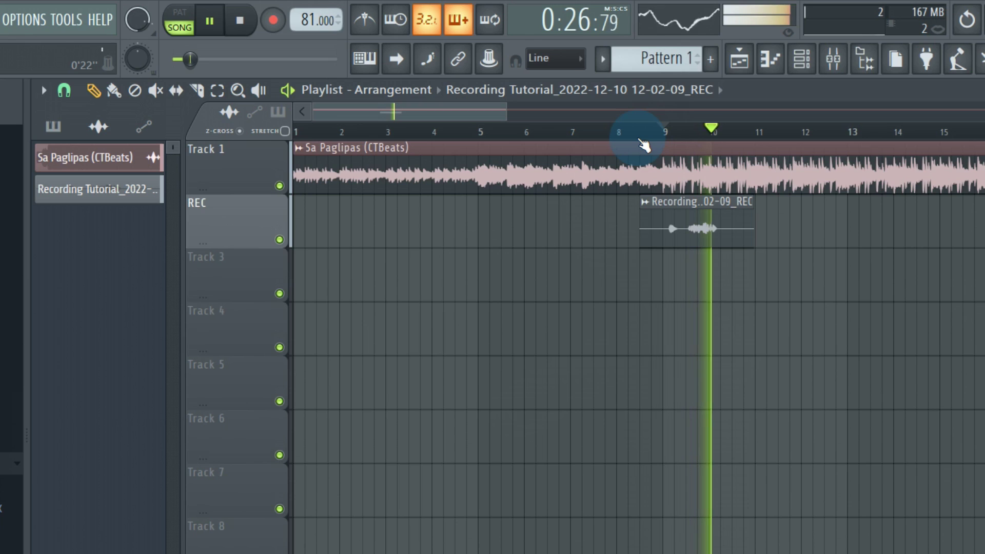
pyautogui.press('space')
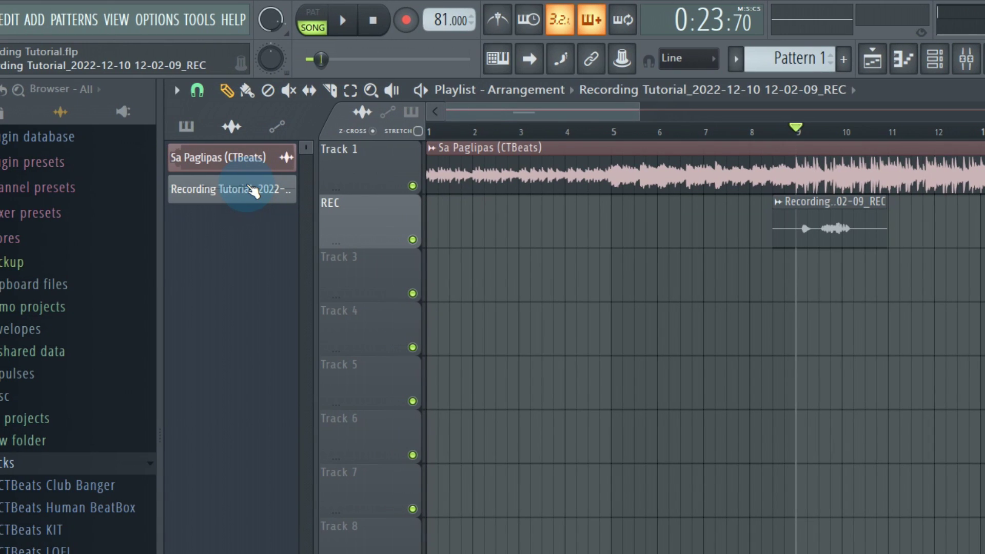
# Delete the test recording's audio clip channel from the project
pyautogui.rightClick(249, 189)
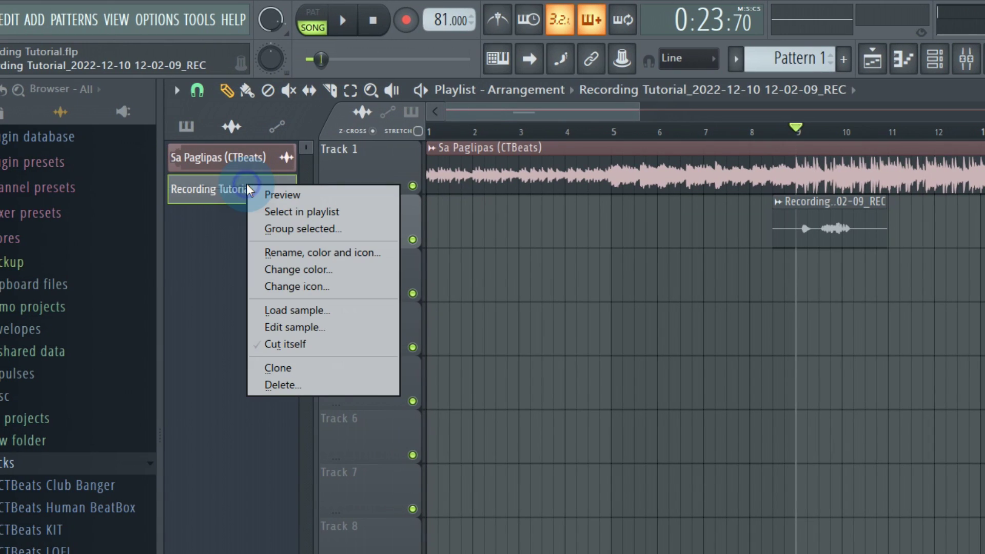
pyautogui.click(290, 386)
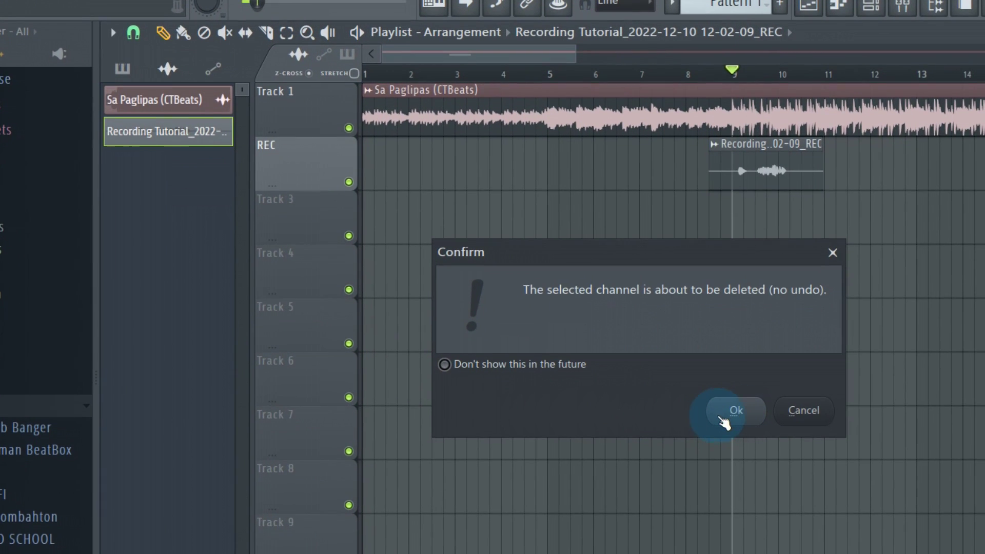
pyautogui.click(736, 410)
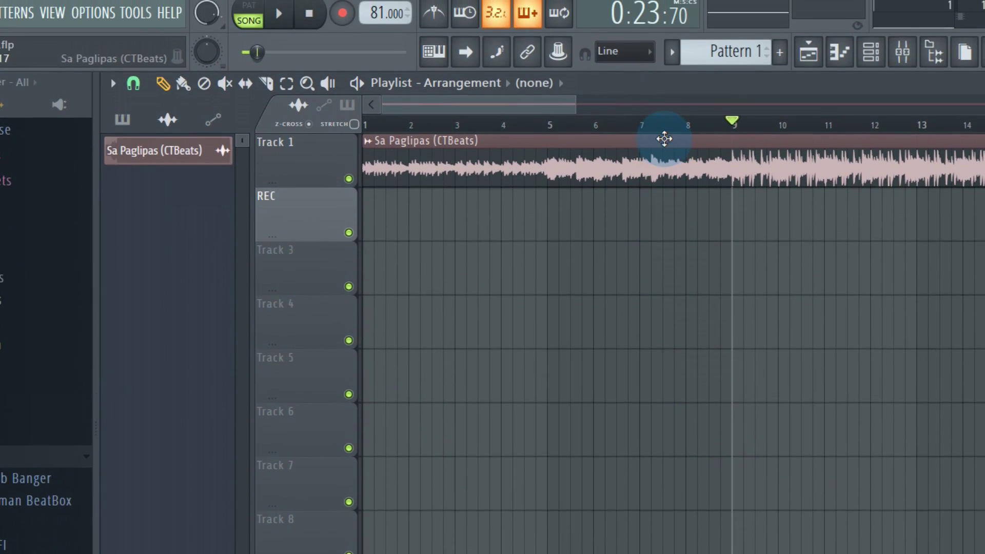
# Record a vocal take from shortly after bar 7 into the playlist as an audio clip, and play it back with the beat
pyautogui.click(656, 75)
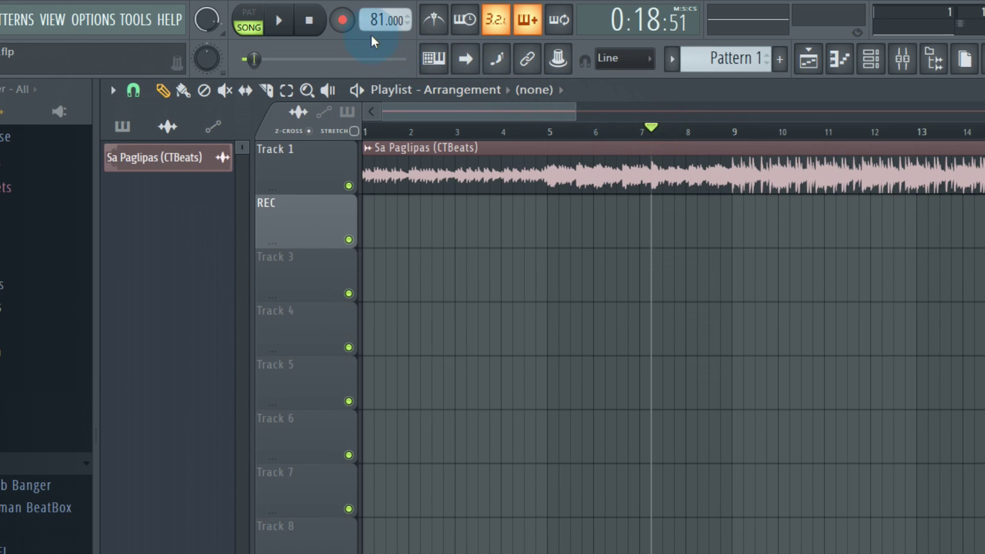
pyautogui.click(341, 21)
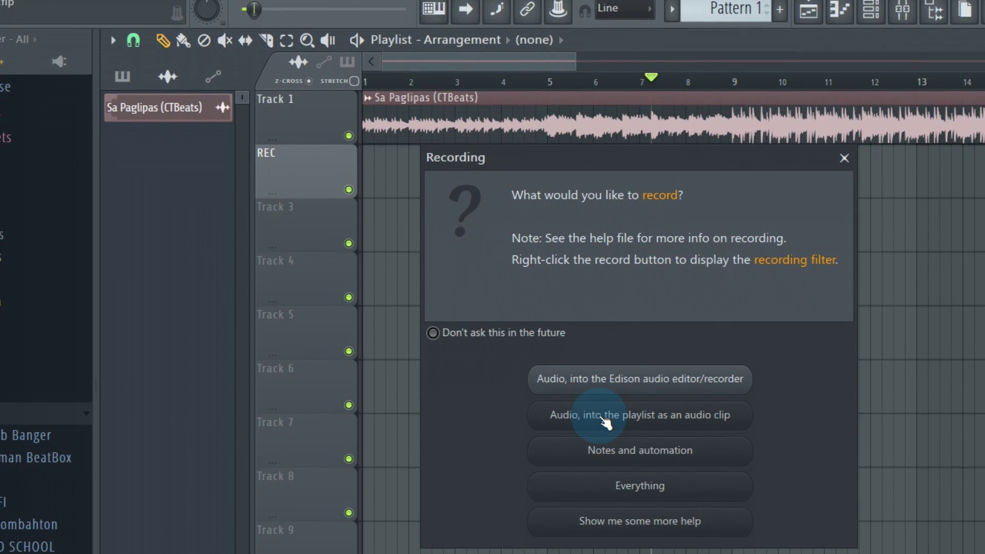
pyautogui.click(604, 419)
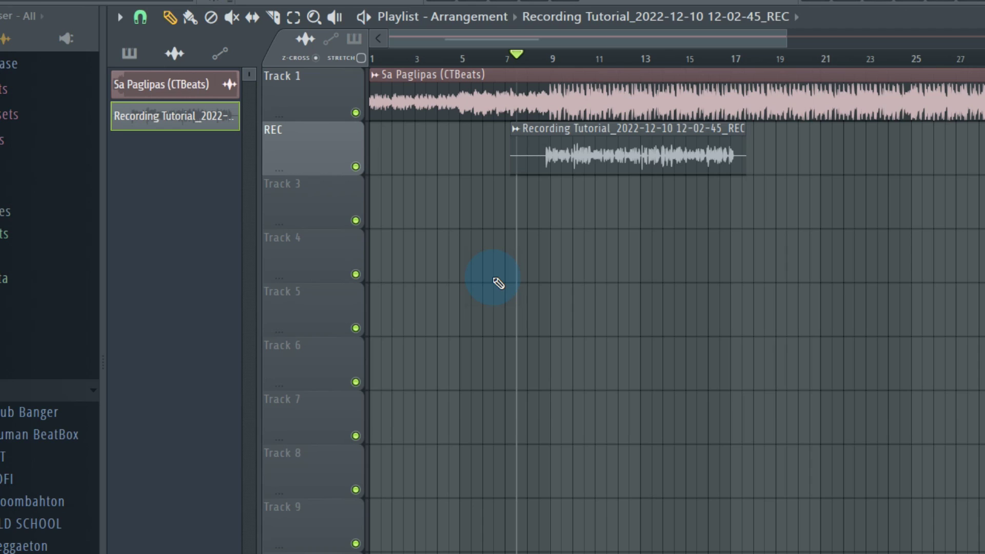
pyautogui.press('space')
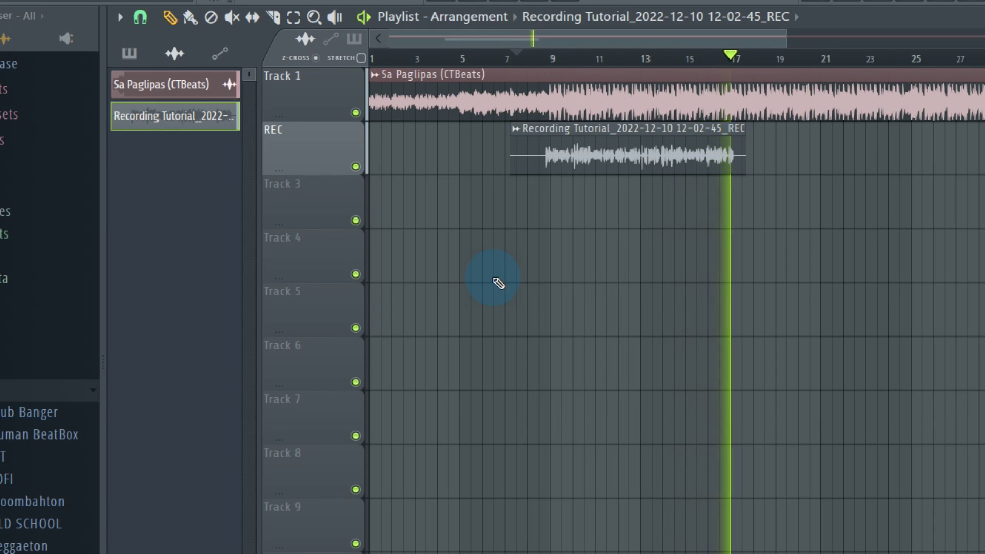
pyautogui.press('space')
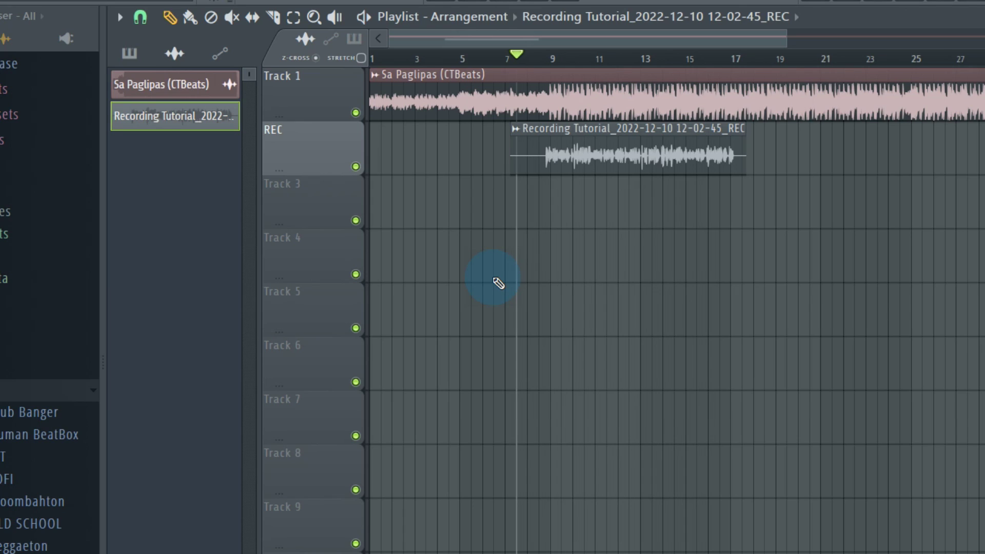
# Route the recorded vocal clip to mixer track 2 and play the song to check its signal on Insert 2
pyautogui.doubleClick(593, 157)
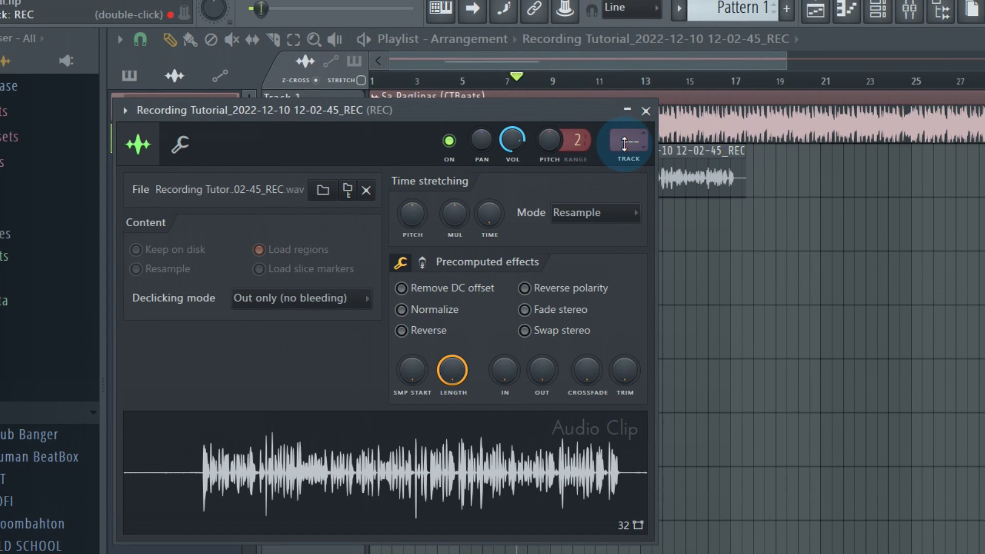
pyautogui.scroll(1, 624, 144)
pyautogui.scroll(1, 624, 144)
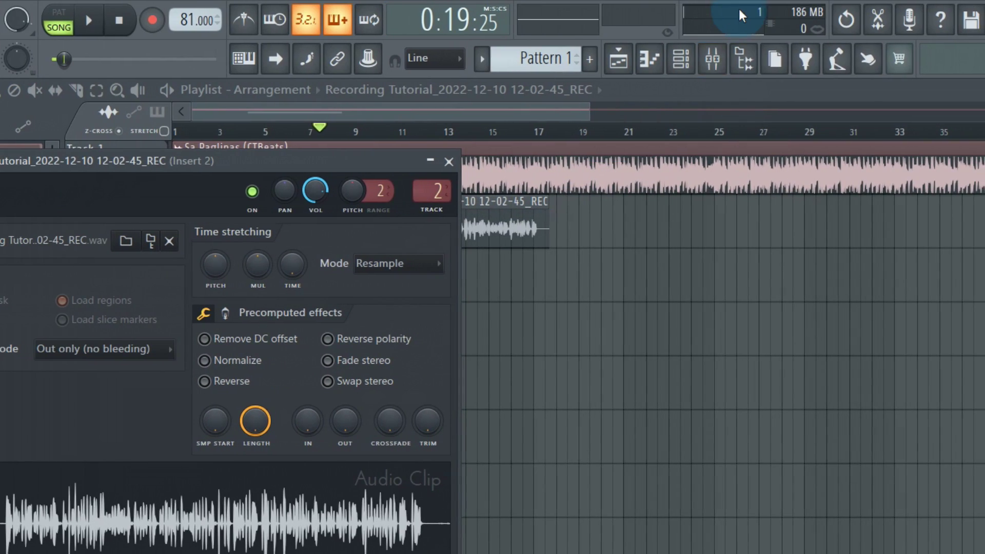
pyautogui.click(910, 9)
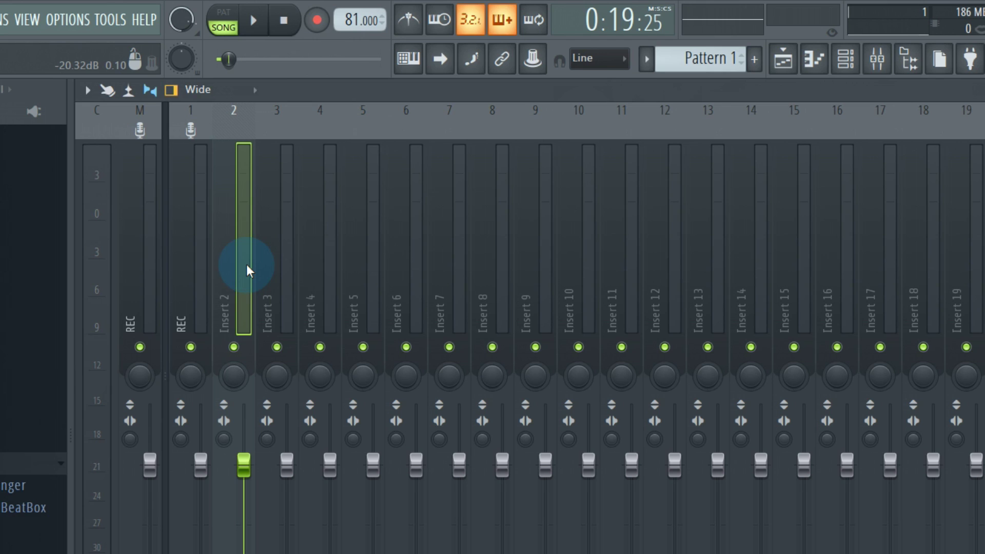
pyautogui.press('space')
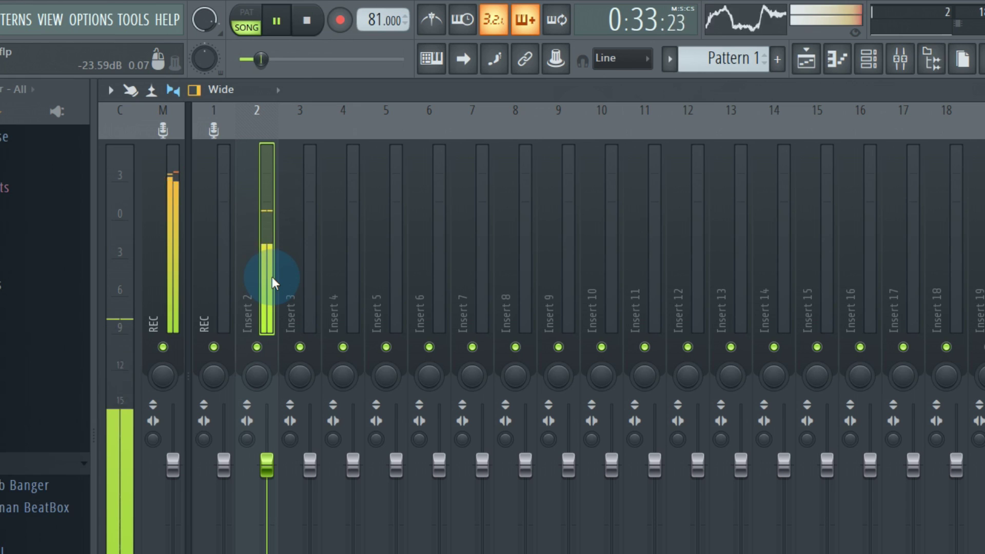
pyautogui.press('space')
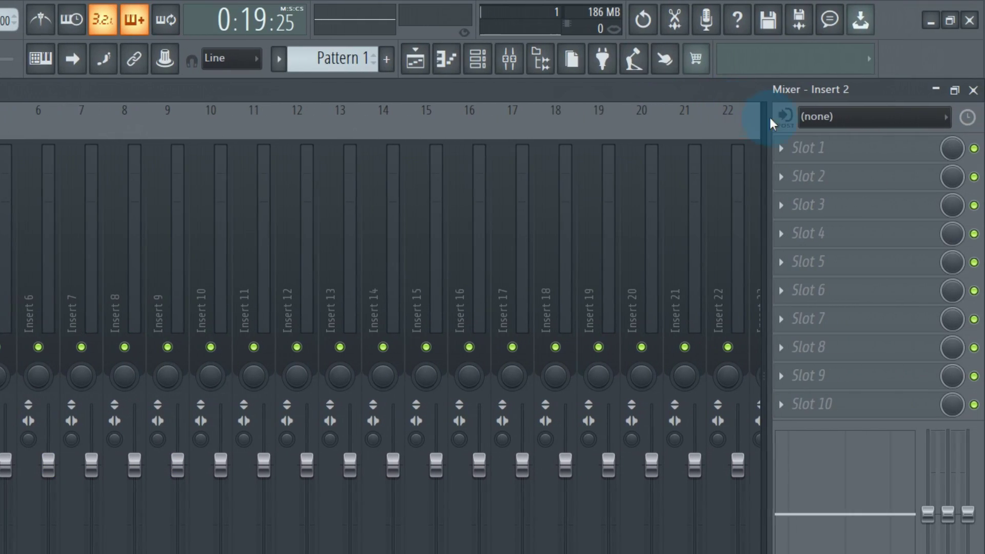
# Look over the effect slots on Insert 2 and compare with mixer track 1, and return to the playlist
pyautogui.click(805, 149)
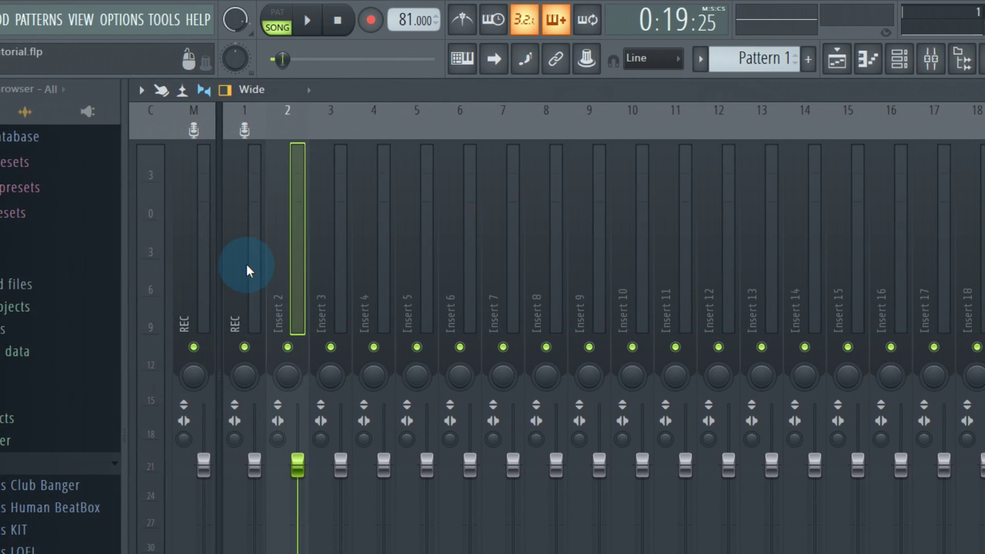
pyautogui.click(246, 263)
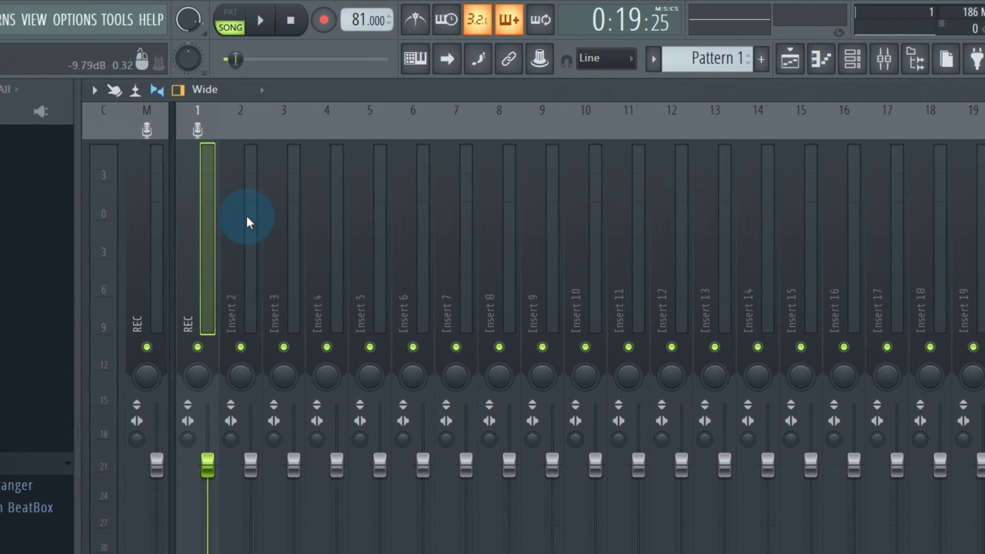
pyautogui.click(246, 214)
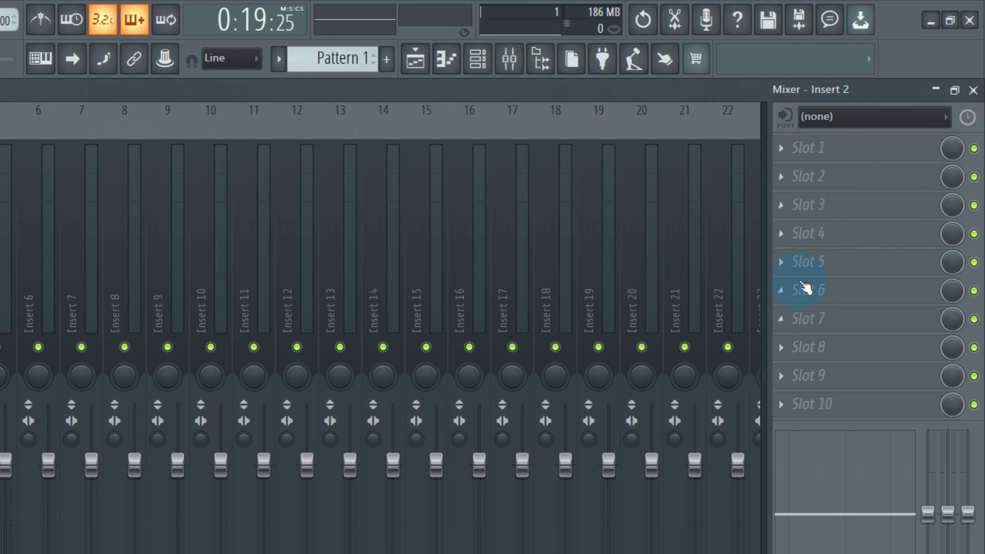
pyautogui.click(973, 90)
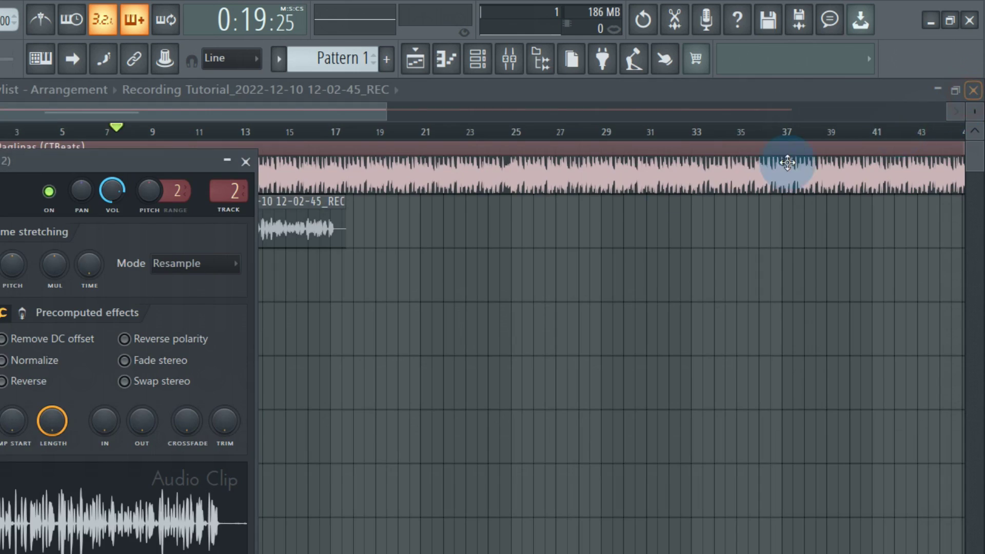
pyautogui.click(321, 341)
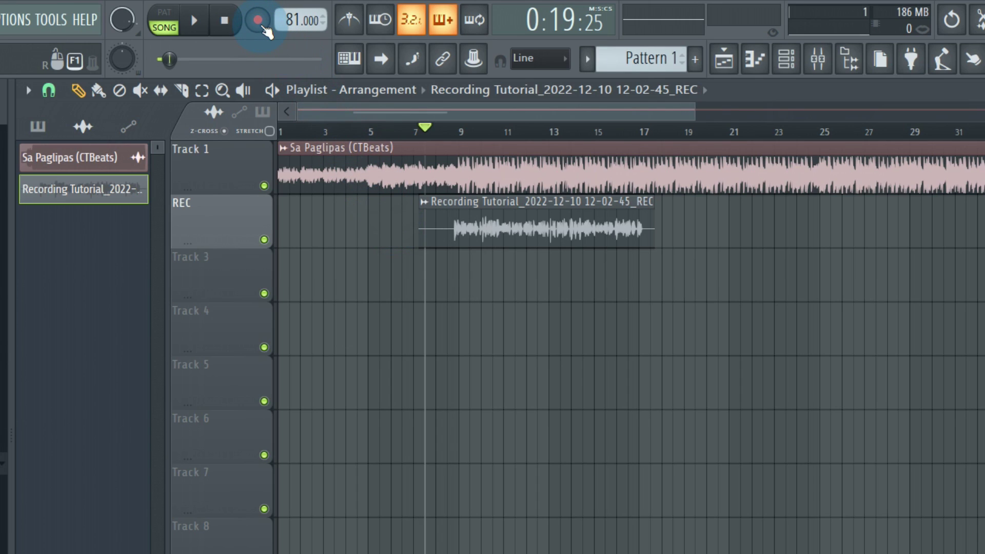
# Save the project
pyautogui.click(264, 28)
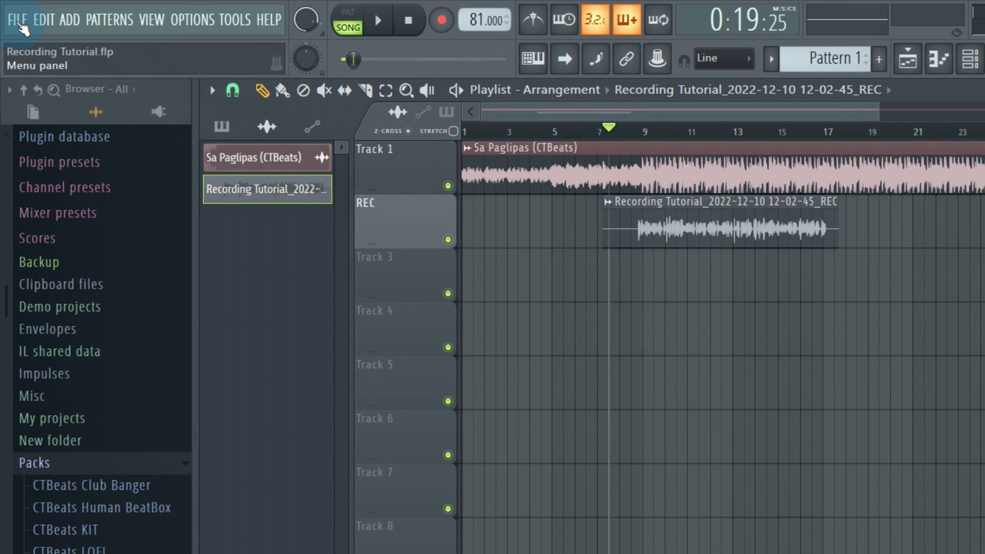
pyautogui.click(17, 23)
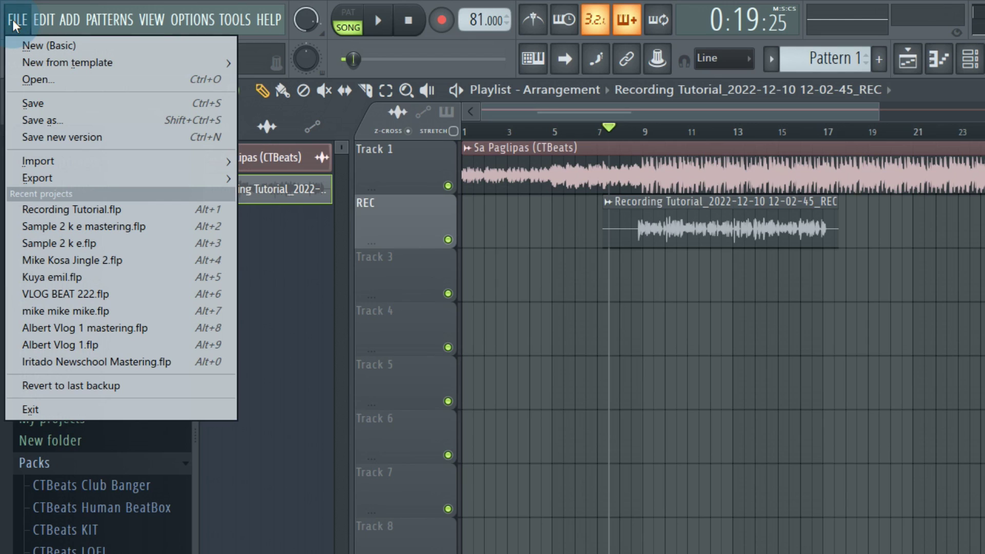
pyautogui.click(61, 103)
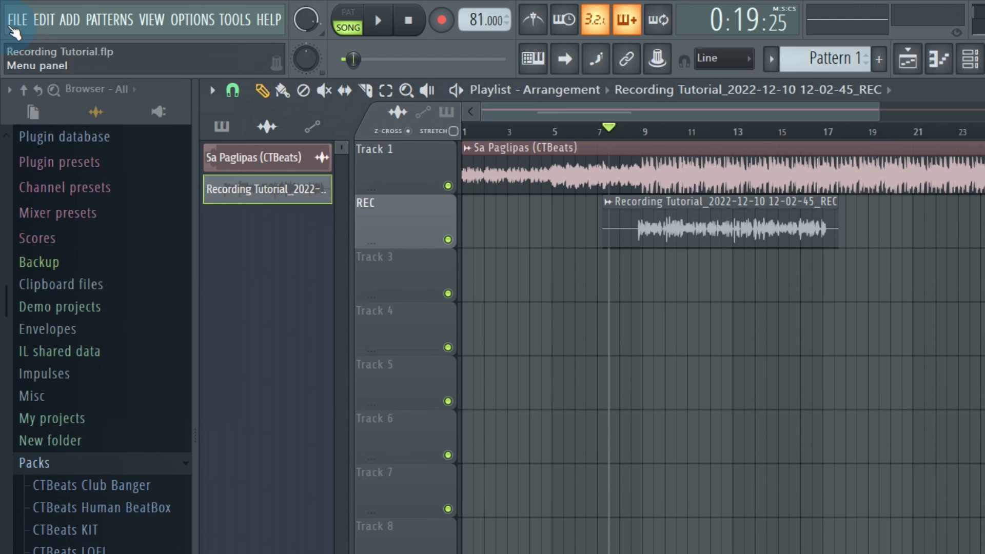
# Look over the project's export formats, including the Wave file option, and return to the playlist
pyautogui.click(7, 24)
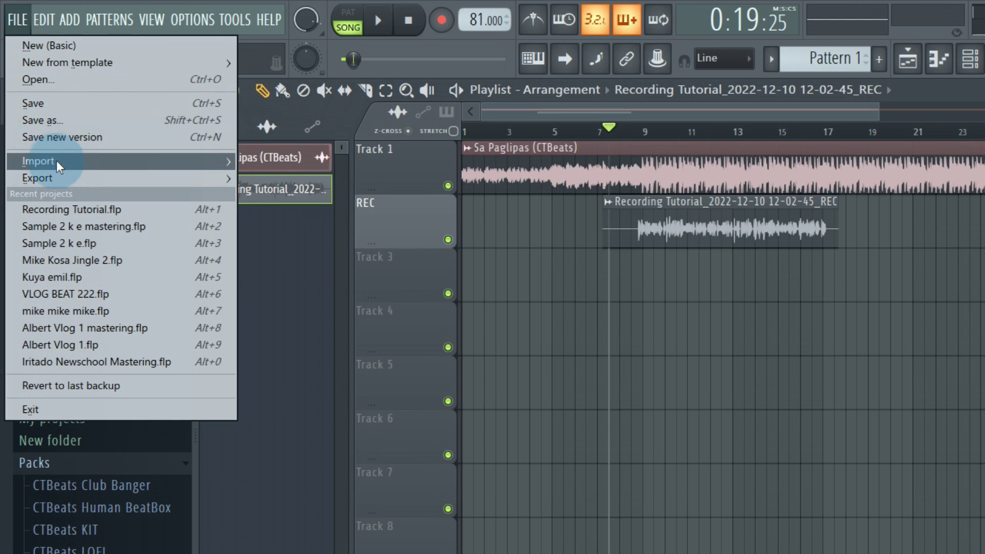
pyautogui.moveTo(63, 177)
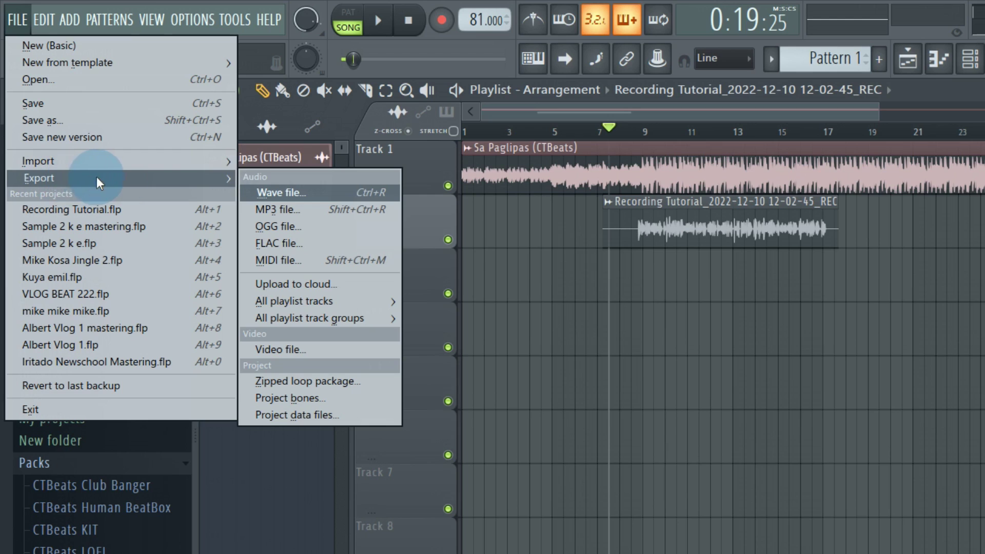
pyautogui.click(289, 191)
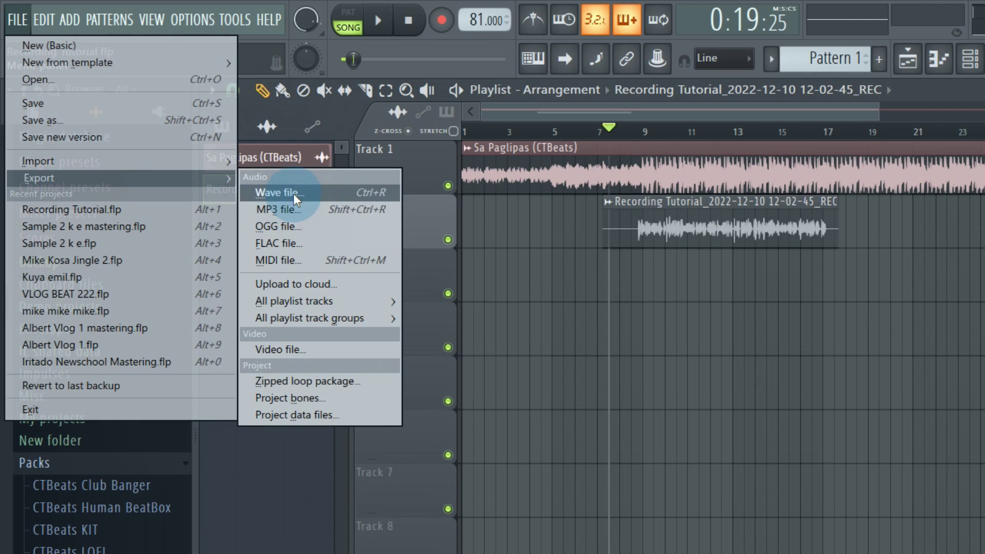
pyautogui.click(658, 234)
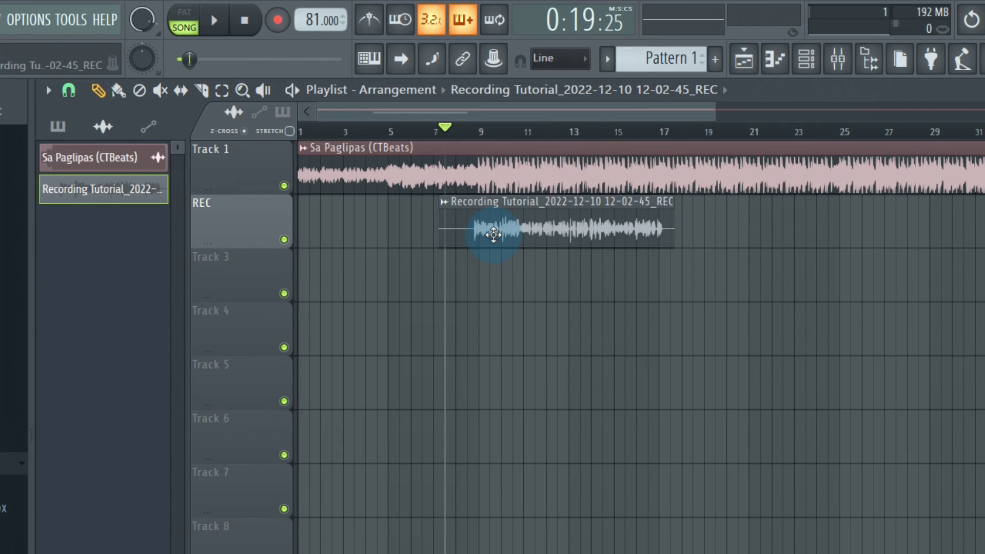